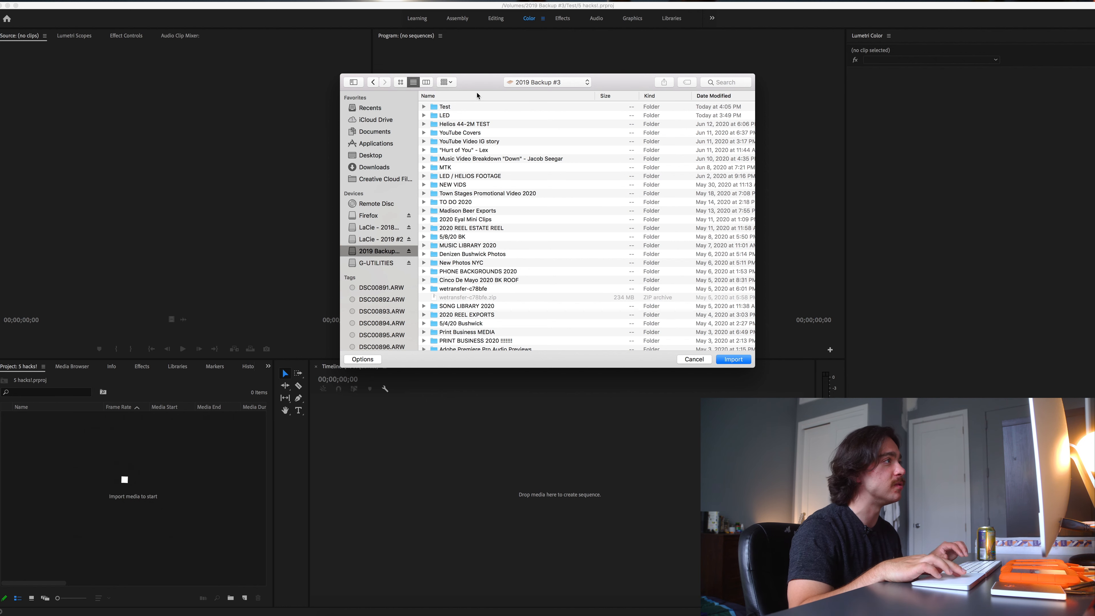
# Import the 17 clips C0001.MP4 to C0017.MP4 from the LaCie - 2019 #2 drive.
pyautogui.click(370, 239)
pyautogui.scroll(-5, 470, 150)
pyautogui.scroll(-10, 470, 149)
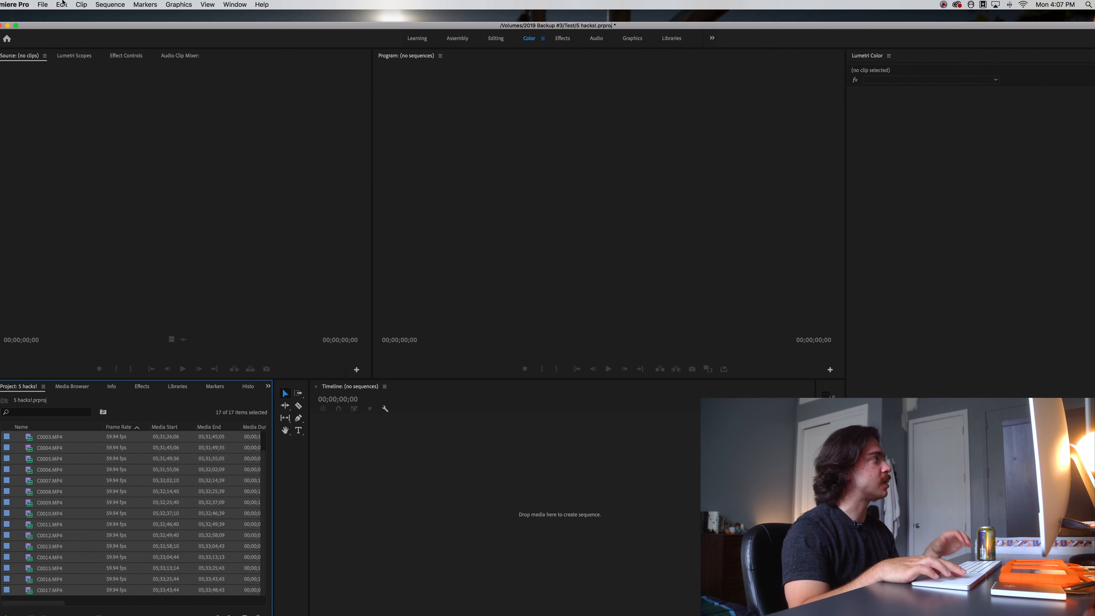
# Create a new sequence named Sequence 01 with the DSLR 1080p24 preset.
pyautogui.click(42, 4)
pyautogui.moveTo(93, 15)
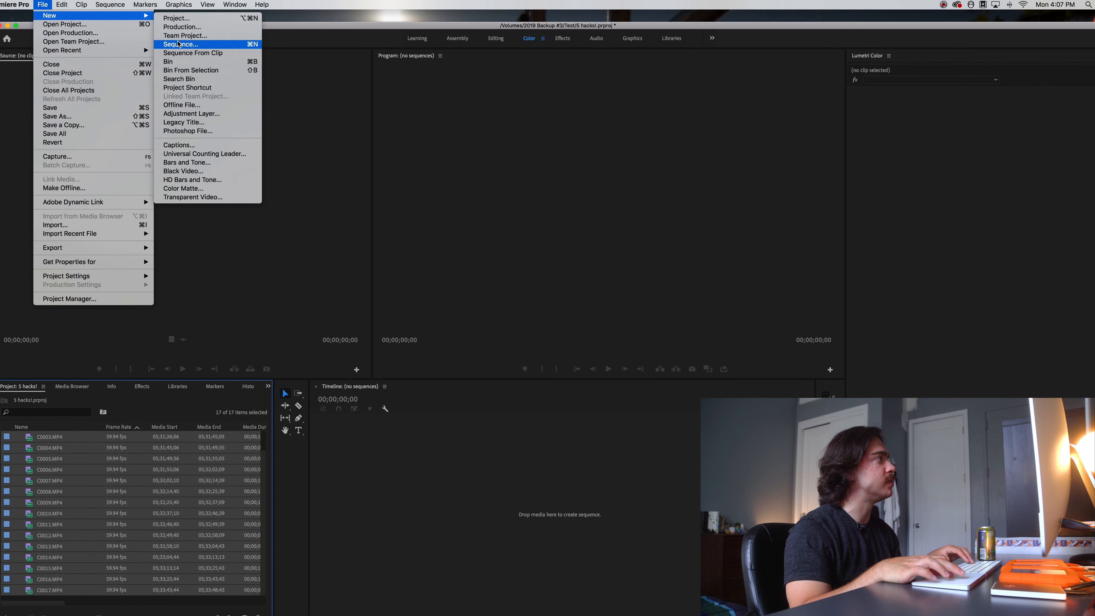
pyautogui.click(178, 44)
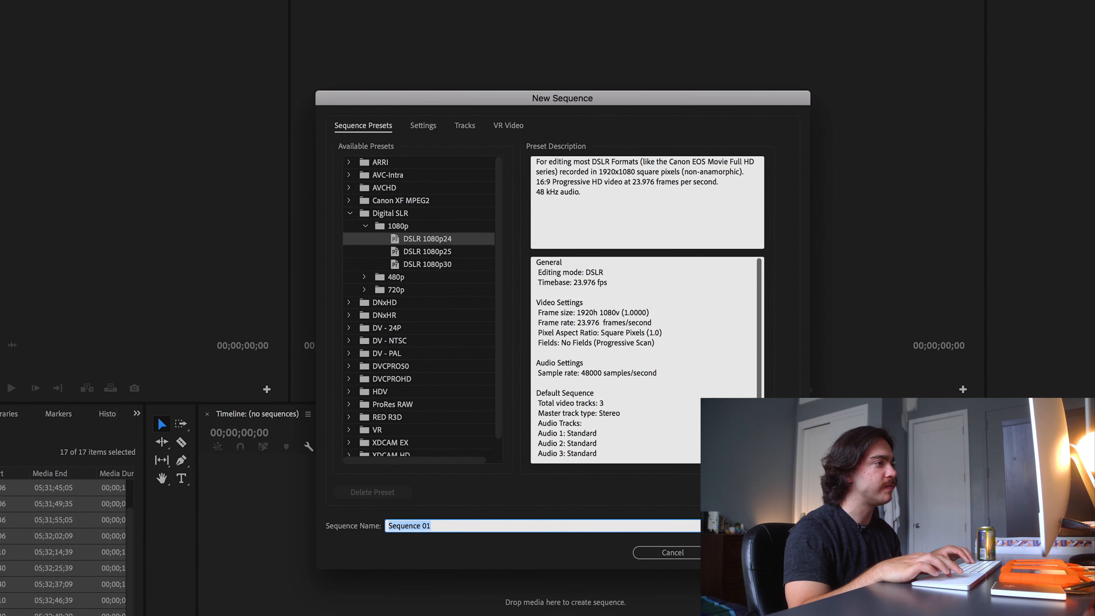
pyautogui.press('Return')
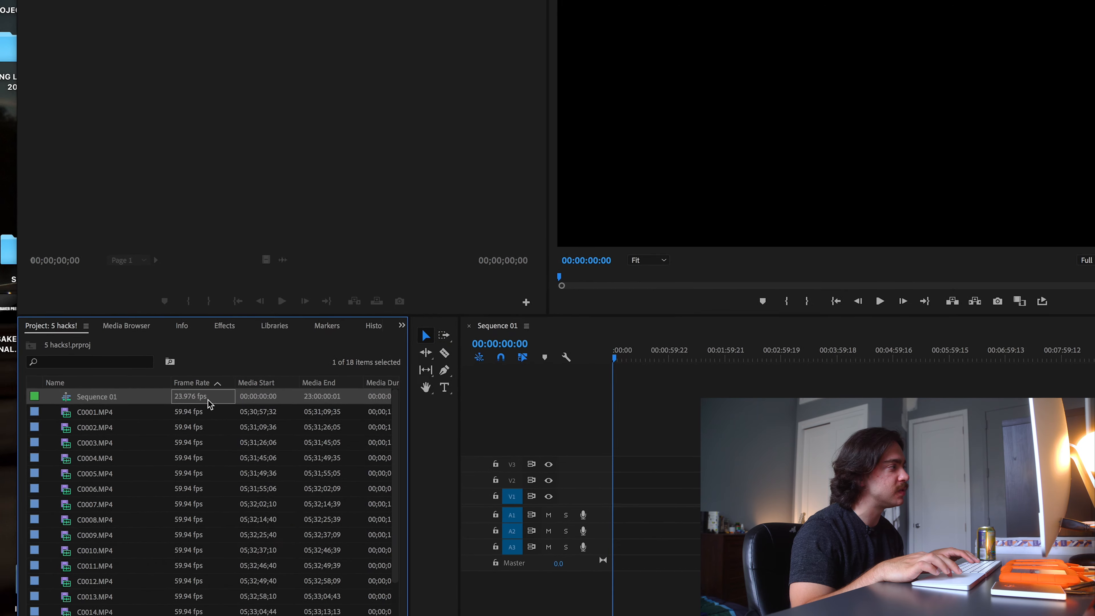
# Place C0001.MP4 at the start of Sequence 01, keeping the existing sequence settings.
pyautogui.click(217, 407)
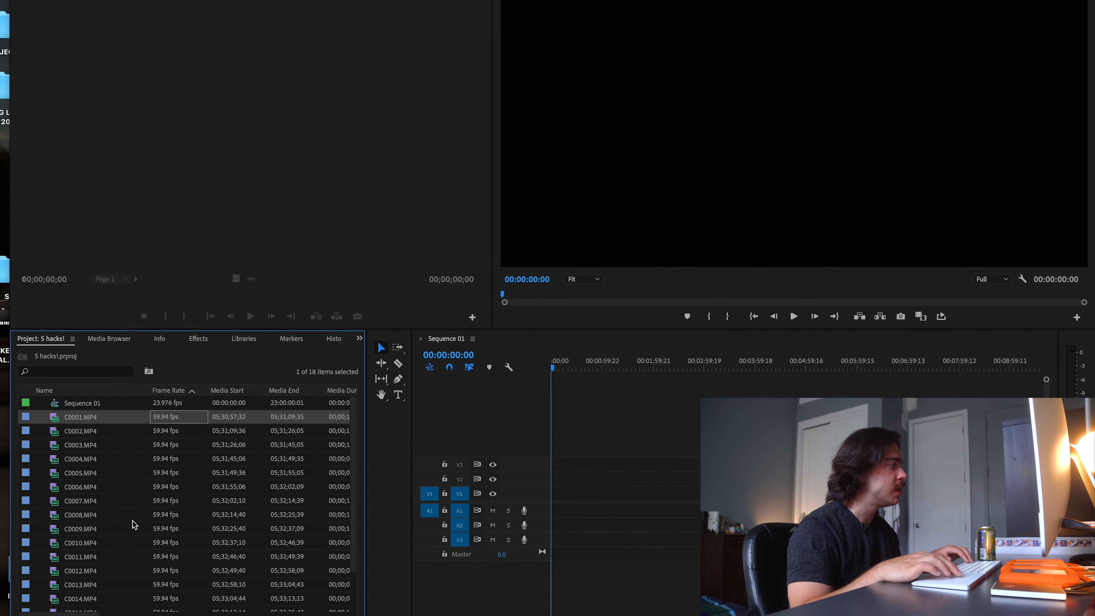
pyautogui.moveTo(53, 417); pyautogui.dragTo(551, 465)
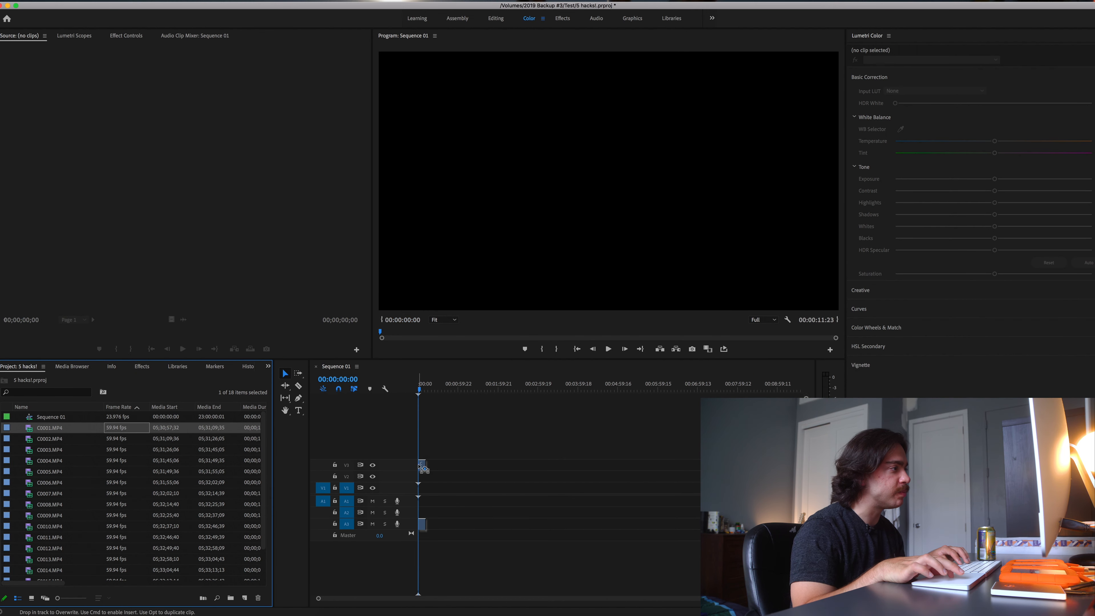
pyautogui.moveTo(420, 494); pyautogui.dragTo(420, 494)
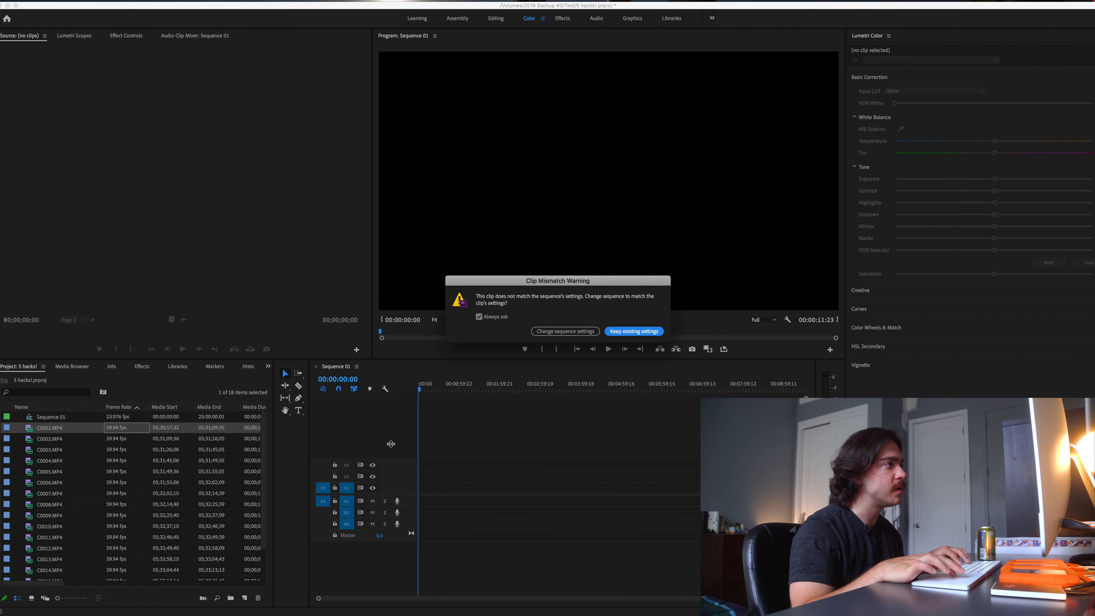
pyautogui.click(632, 331)
# Play a few seconds of C0001.MP4 in the sequence and delete the clip from the timeline.
pyautogui.press('space')
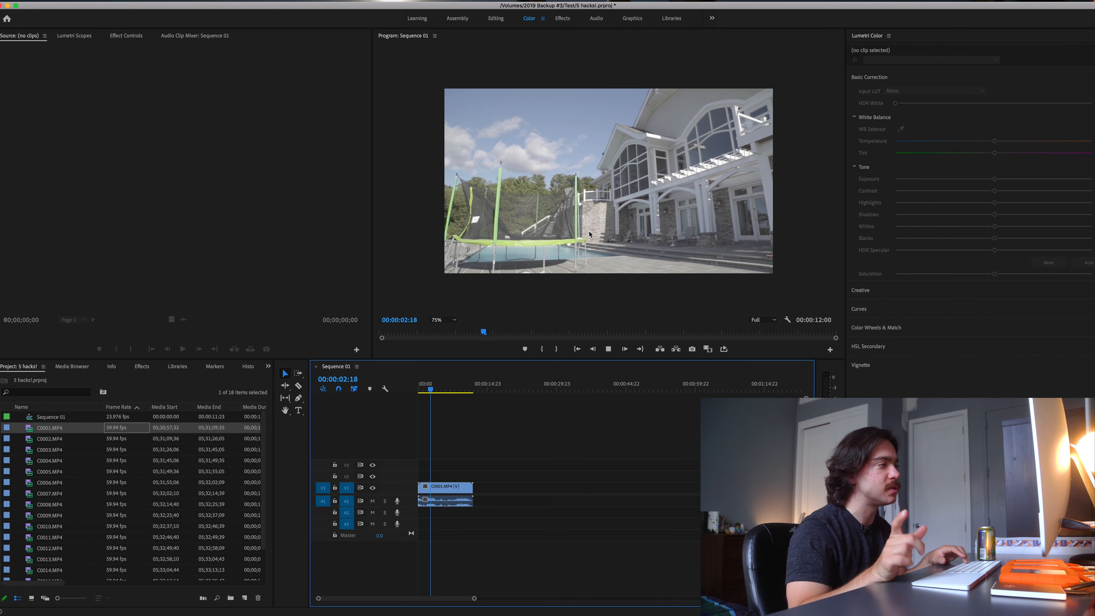
pyautogui.press('space')
pyautogui.press('Delete')
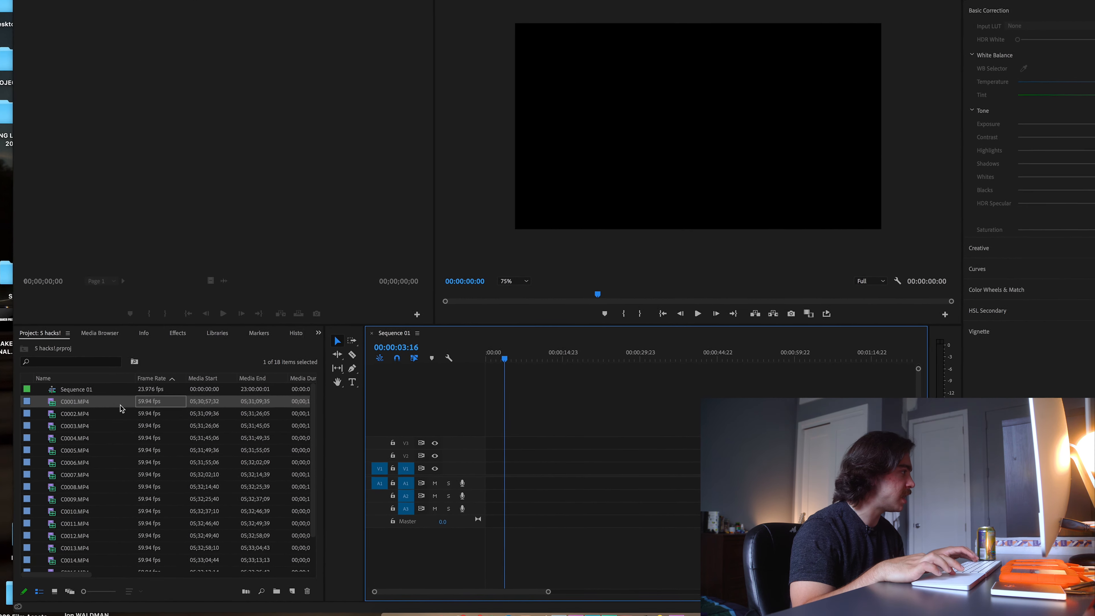
# Interpret the footage of all 17 clips, C0001.MP4 to C0017.MP4, at an assumed frame rate of 23.976 fps.
pyautogui.scroll(-3, 43, 462)
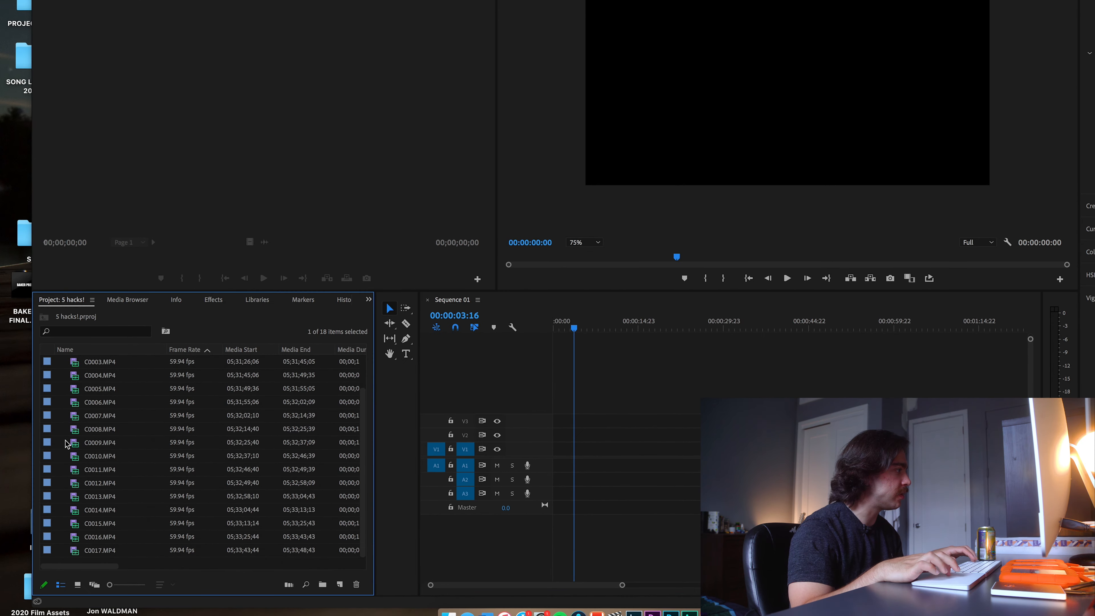
pyautogui.keyDown('shift'); pyautogui.click(83, 552); pyautogui.keyUp('shift')
pyautogui.scroll(3, 141, 543)
pyautogui.rightClick(69, 376)
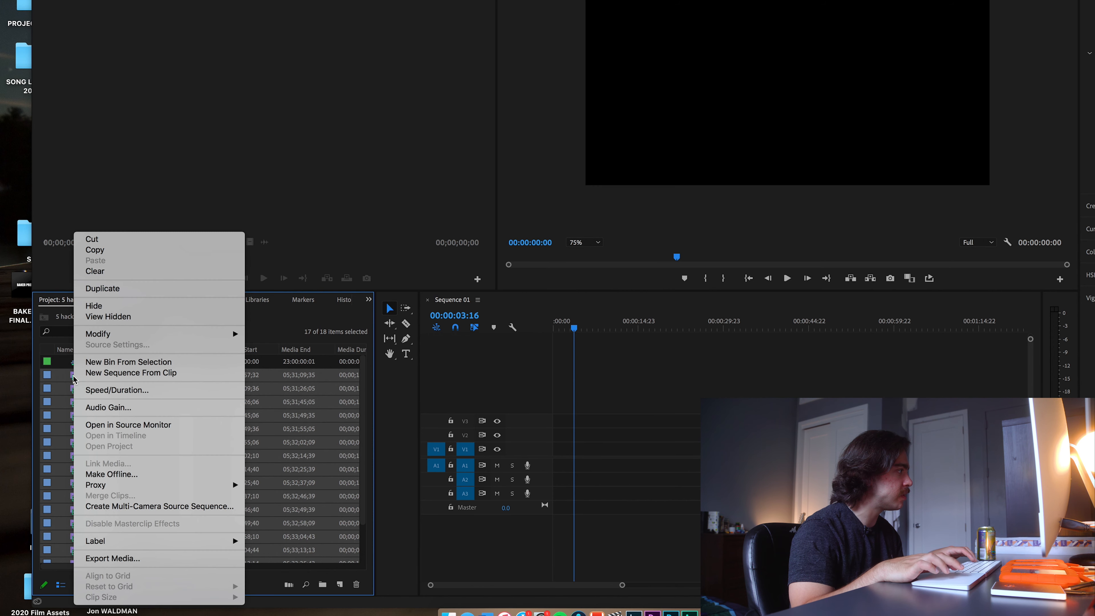
pyautogui.moveTo(204, 334)
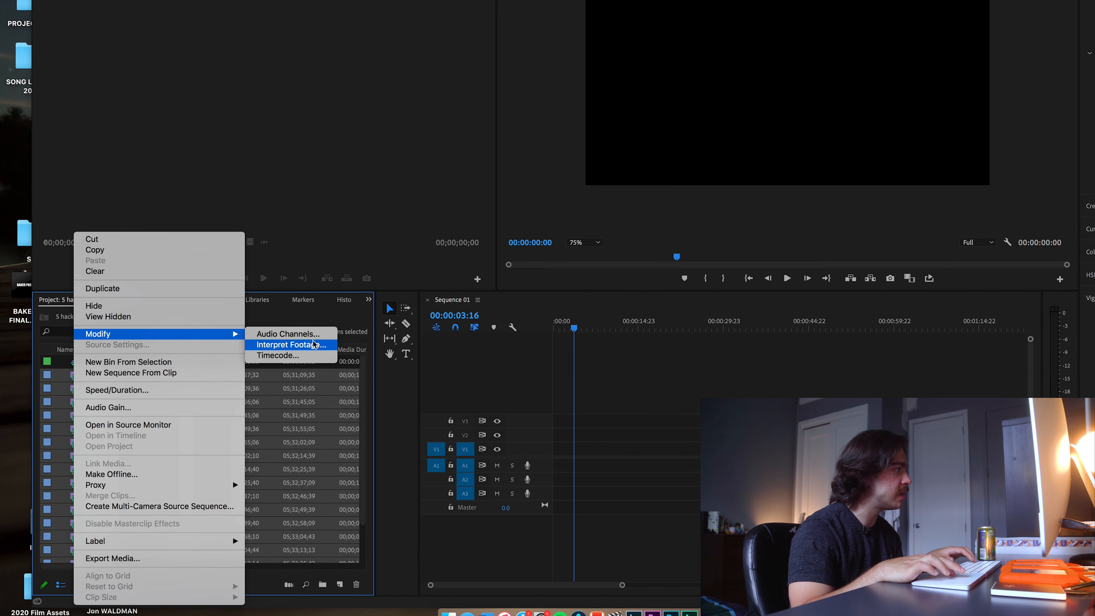
pyautogui.click(291, 344)
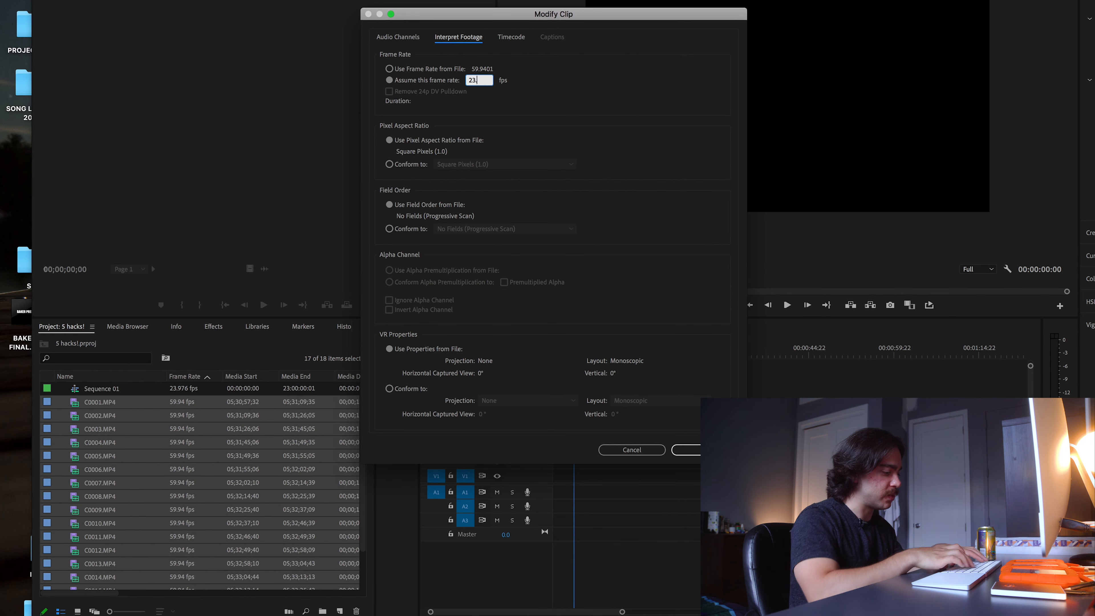
pyautogui.press('Return')
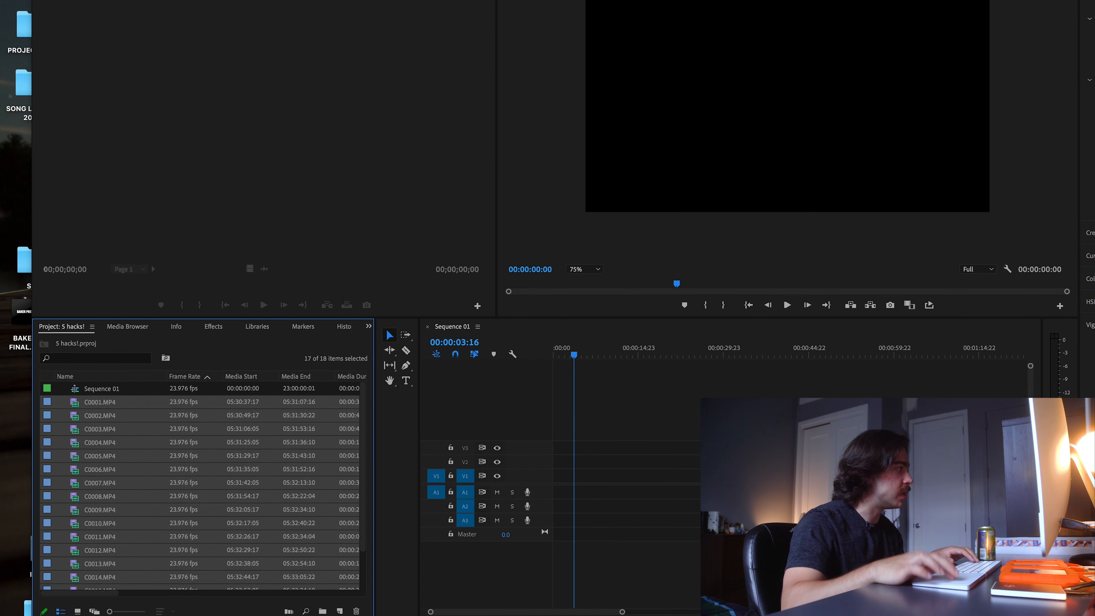
# Place the reinterpreted C0001.MP4 at the start of Sequence 01 and play it back.
pyautogui.doubleClick(76, 406)
pyautogui.moveTo(31, 432); pyautogui.dragTo(421, 489)
pyautogui.press('space')
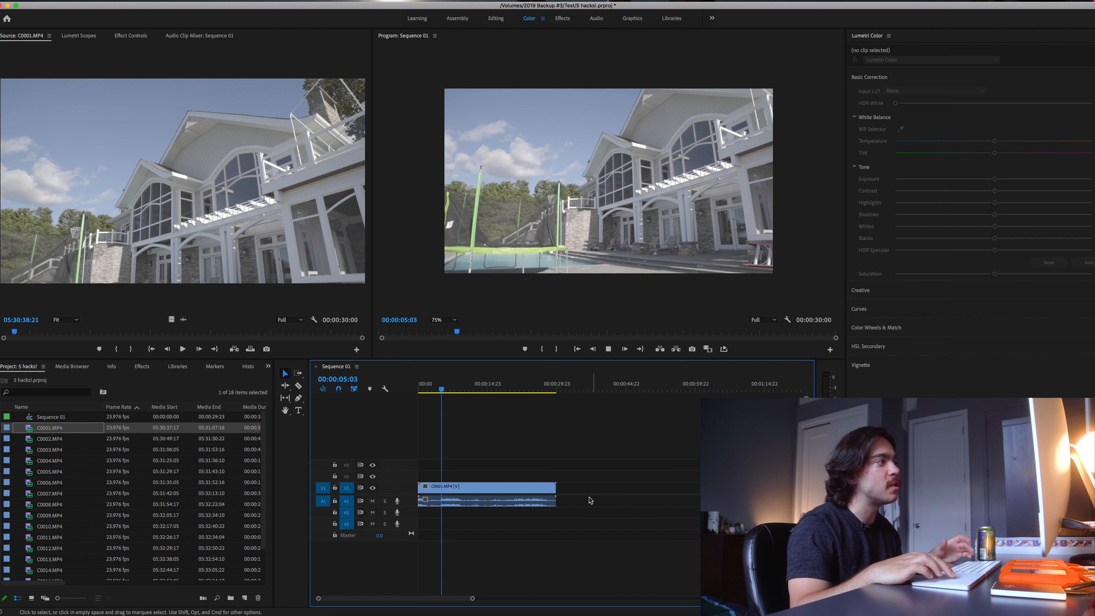
pyautogui.click(553, 502)
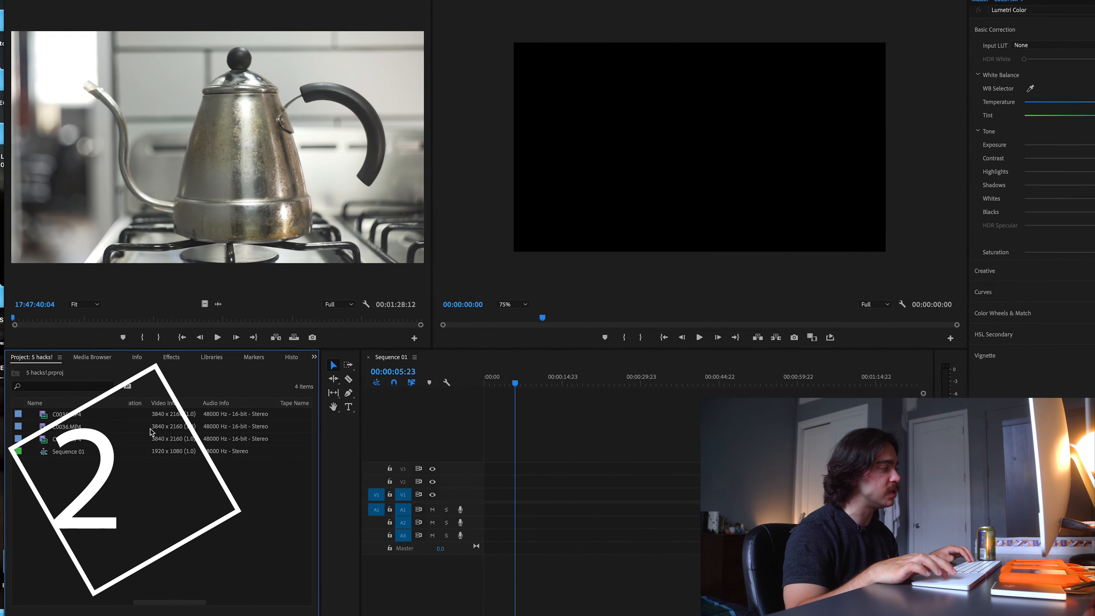
# Open the Create Proxies settings for the three clips C0035.MP4, C0036.MP4 and C0037.MP4.
pyautogui.click(222, 439)
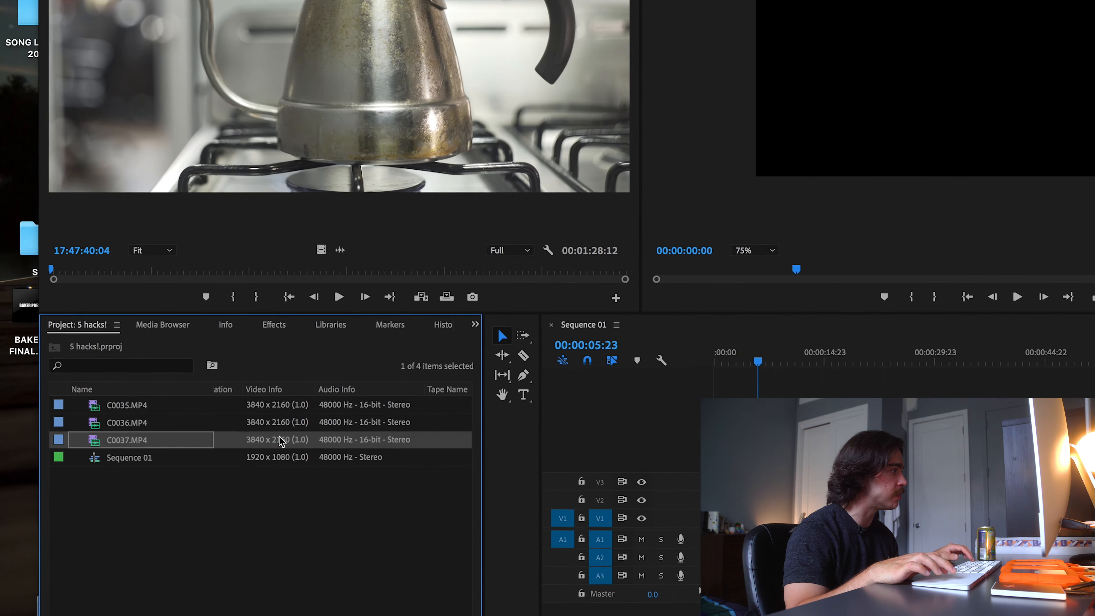
pyautogui.keyDown('shift'); pyautogui.click(285, 403); pyautogui.keyUp('shift')
pyautogui.rightClick(285, 406)
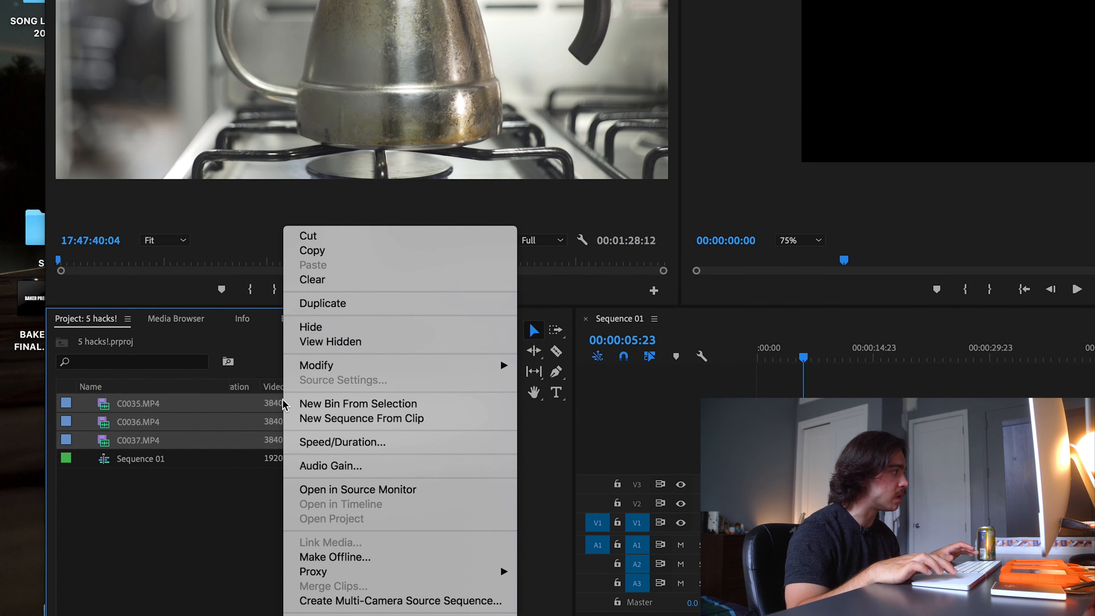
pyautogui.moveTo(462, 574)
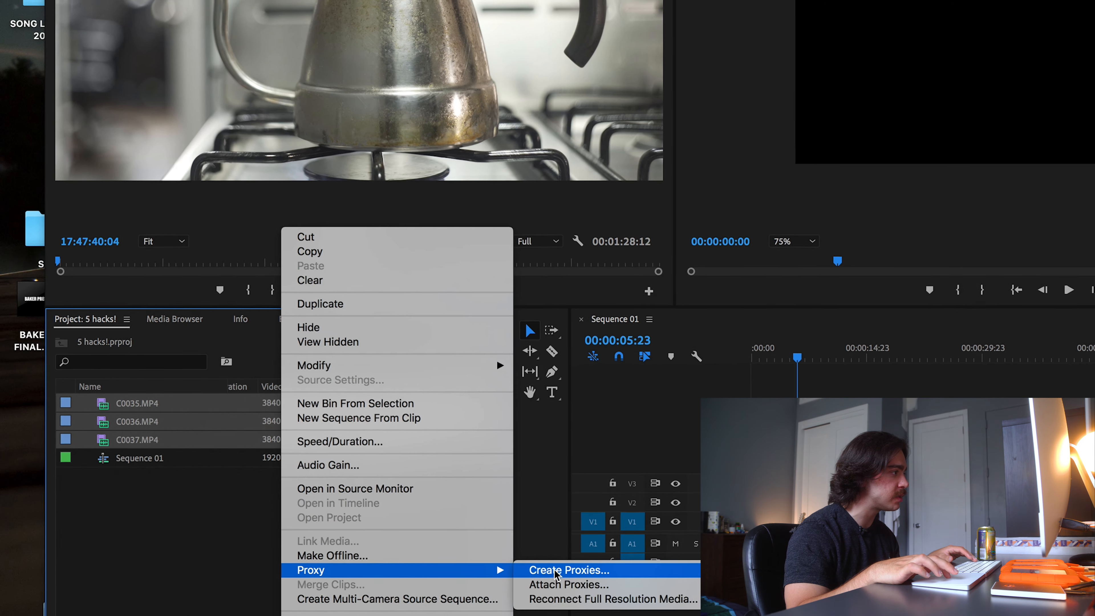
pyautogui.click(556, 571)
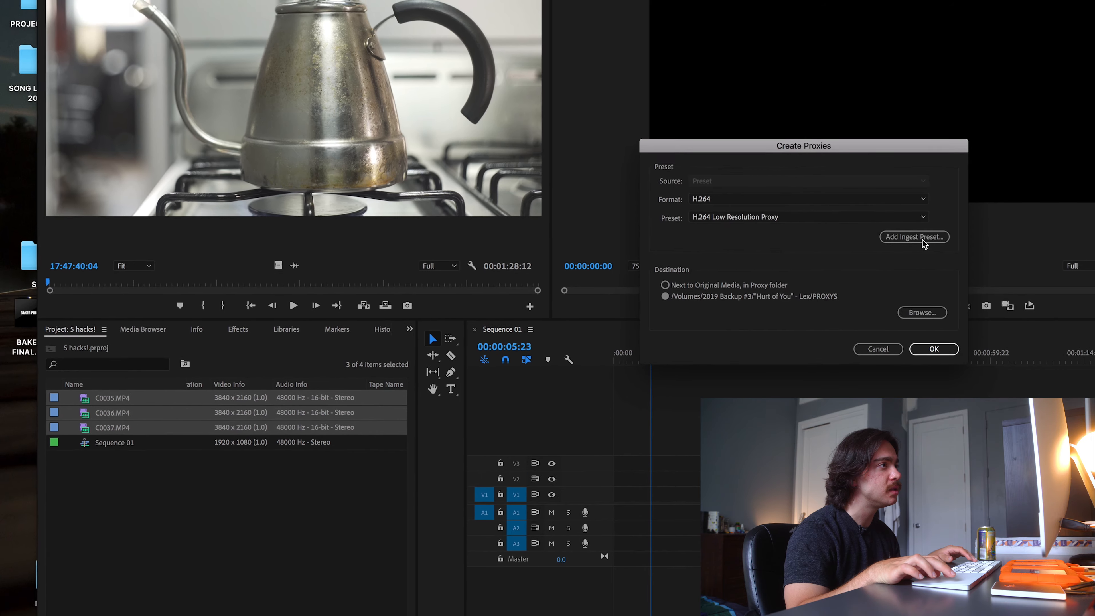
# Create H.264 Low Resolution Proxy files in a new Proxy folder inside the Test folder on 2019 Backup #3.
pyautogui.click(1026, 305)
pyautogui.click(853, 211)
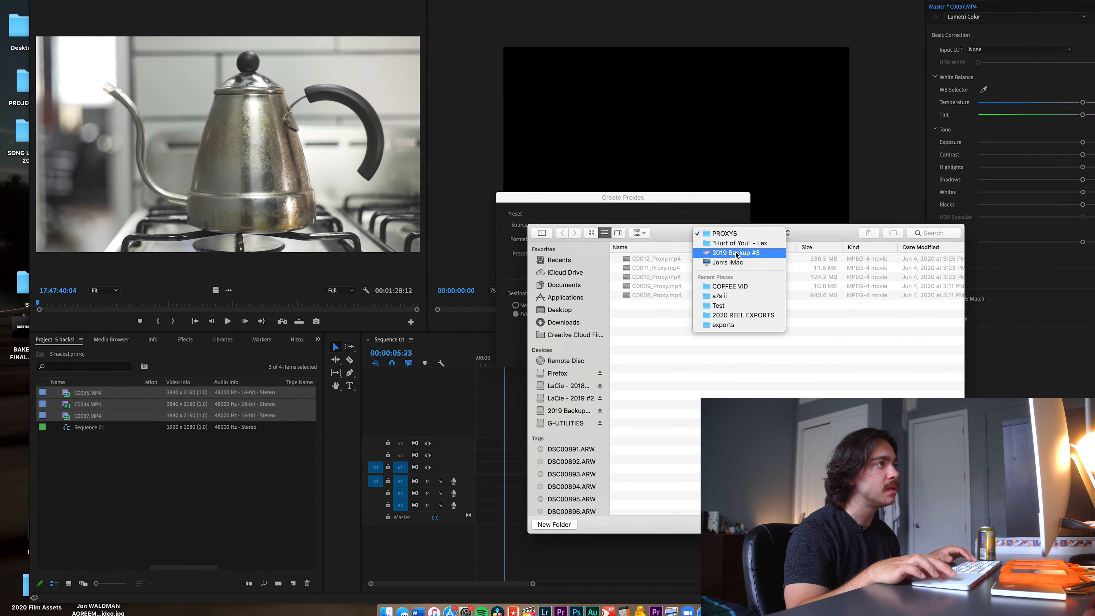
pyautogui.click(843, 239)
pyautogui.doubleClick(650, 260)
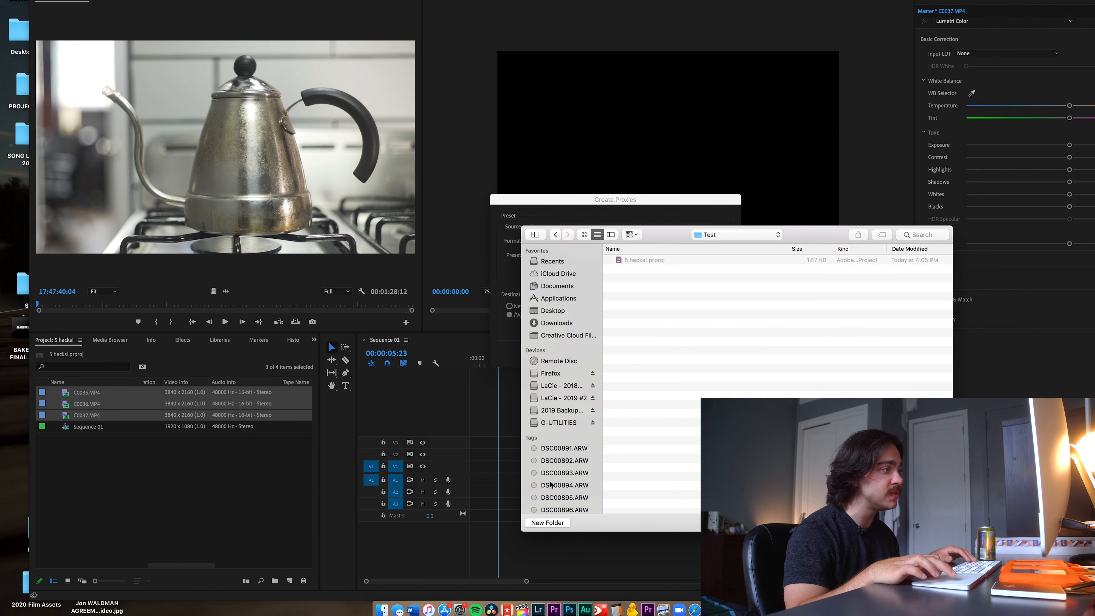
pyautogui.click(566, 524)
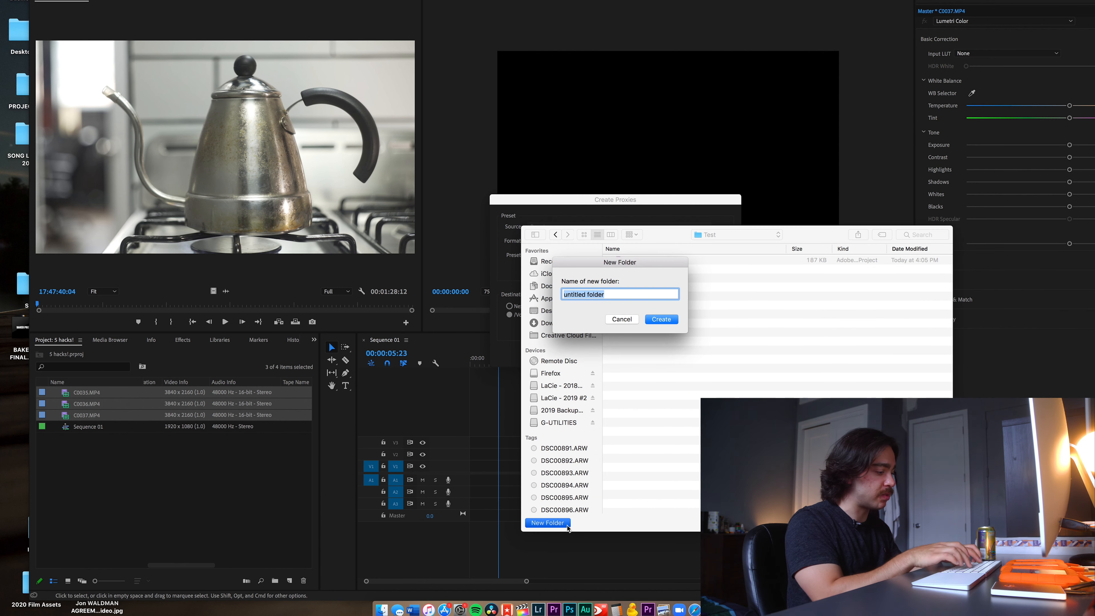
pyautogui.press('Return')
pyautogui.press('Return')
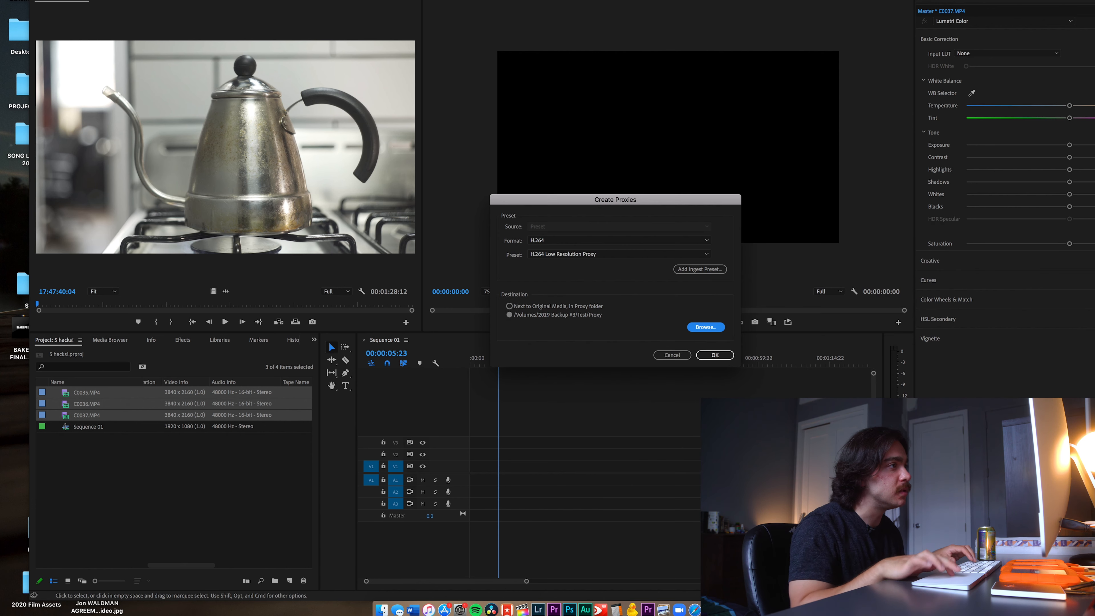
pyautogui.click(713, 355)
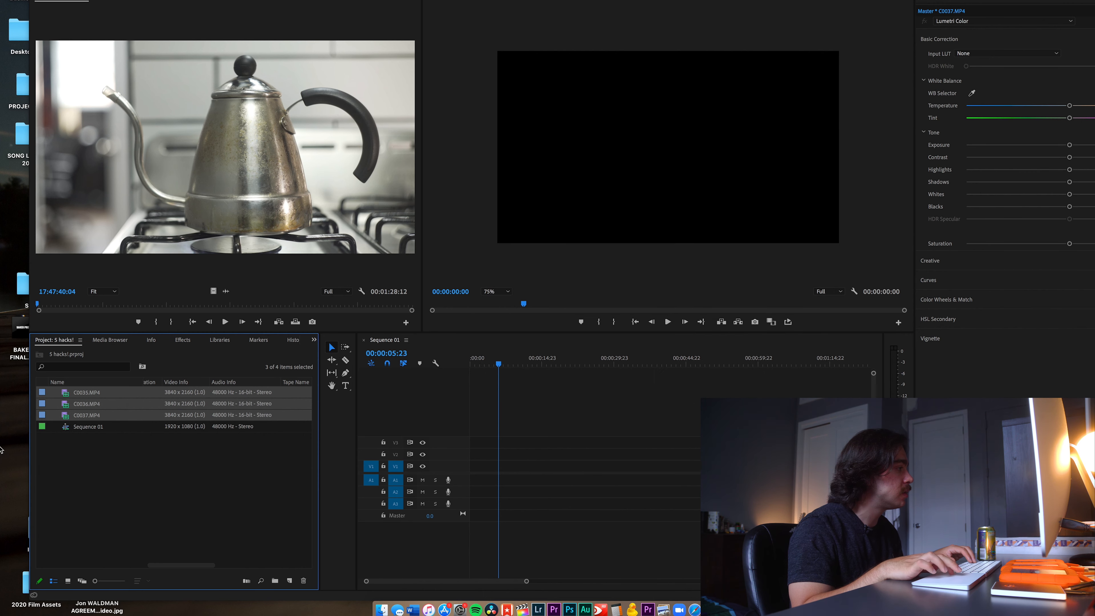
# Add the Proxy property to the project list's metadata display, finding it by searching for "proxy".
pyautogui.hscroll(5, 112, 413)
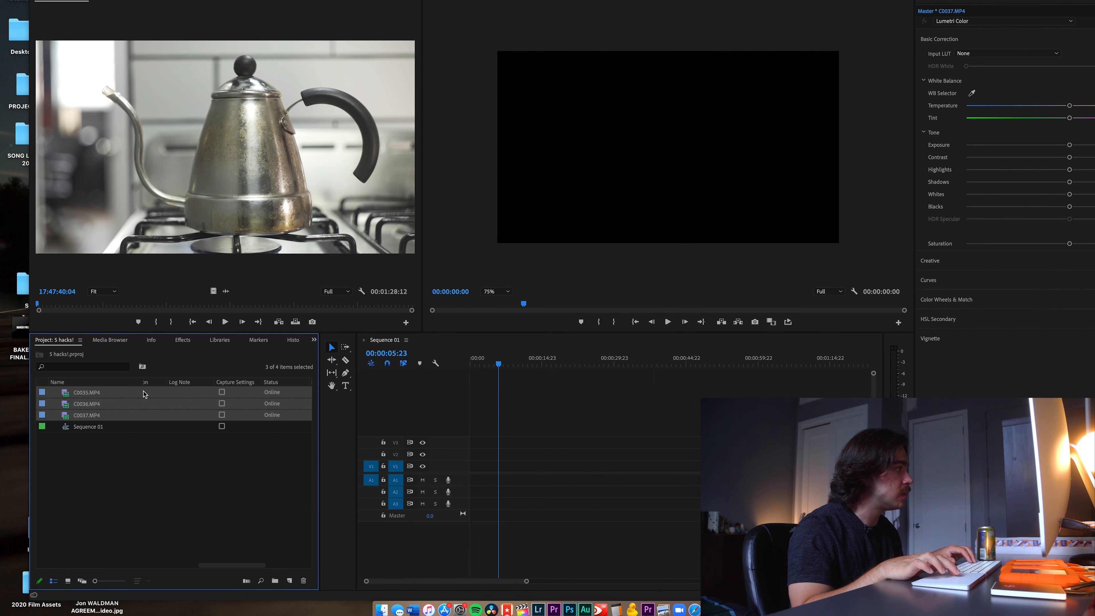
pyautogui.rightClick(172, 383)
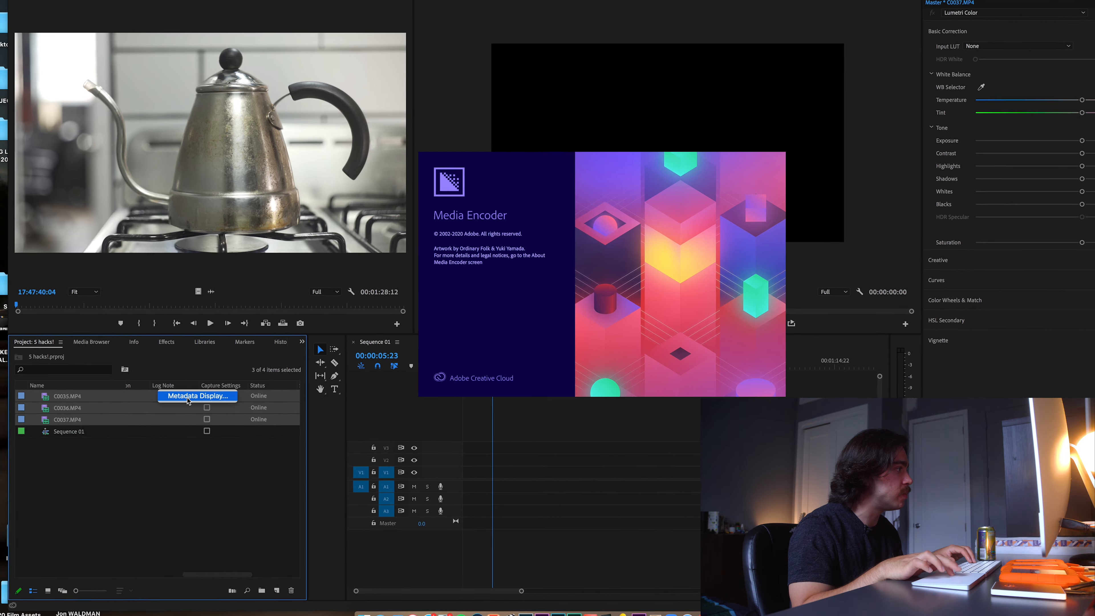
pyautogui.click(186, 395)
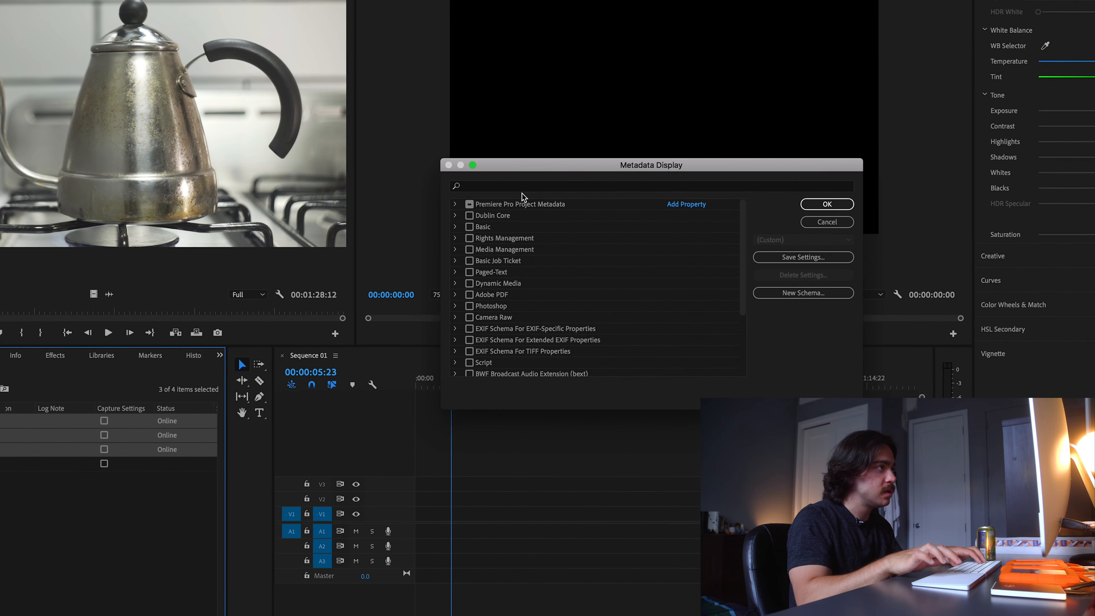
pyautogui.click(521, 186)
pyautogui.write('proxy')
pyautogui.click(448, 231)
pyautogui.click(840, 193)
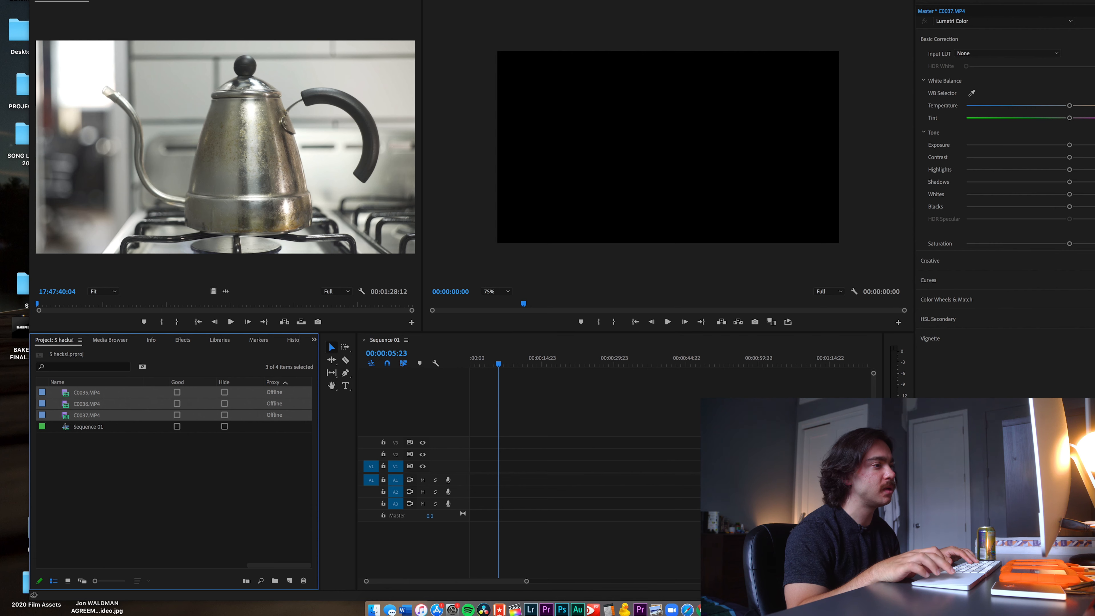
pyautogui.moveTo(1082, 182); pyautogui.dragTo(984, 48)
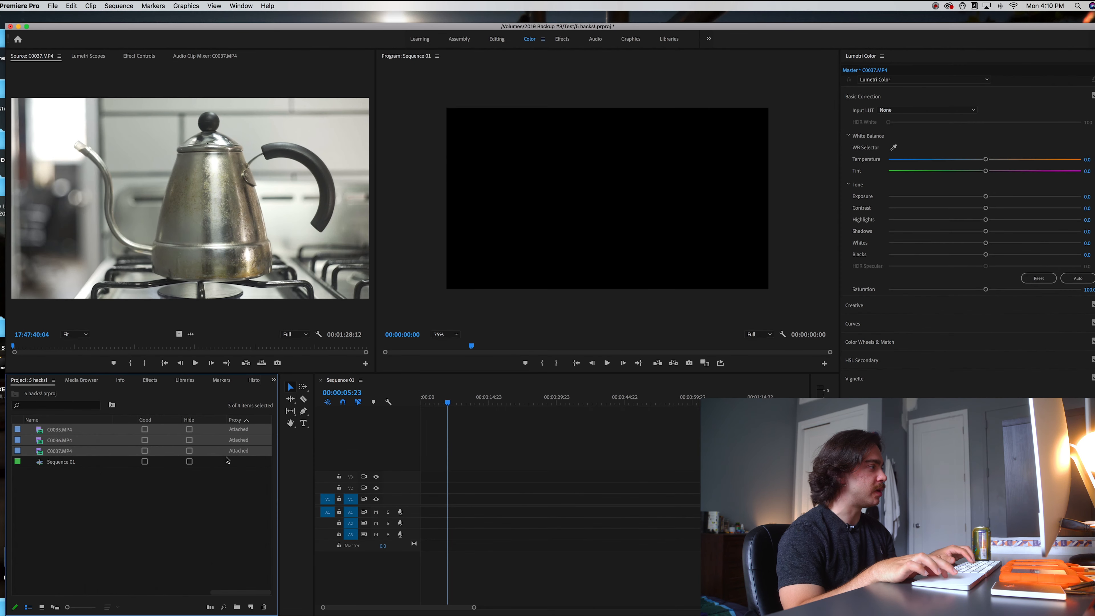
# Place the three proxied clips at the start of Sequence 01, keeping its existing settings, and scale them to frame size.
pyautogui.moveTo(42, 423); pyautogui.dragTo(422, 503)
pyautogui.click(645, 345)
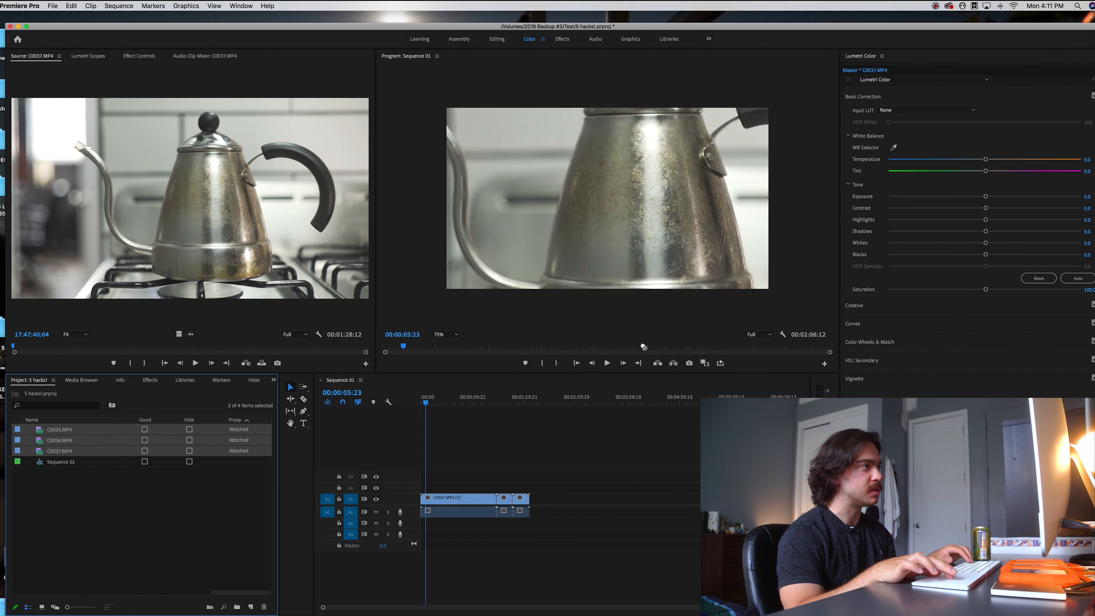
pyautogui.rightClick(434, 507)
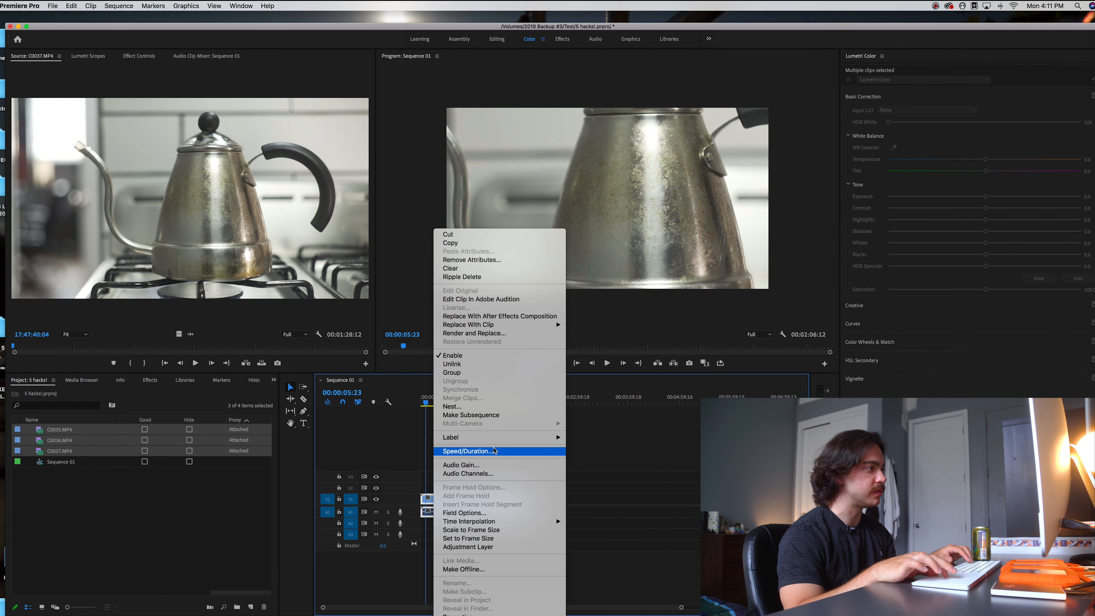
pyautogui.click(516, 530)
# Play the scaled kettle clip in Sequence 01.
pyautogui.press('space')
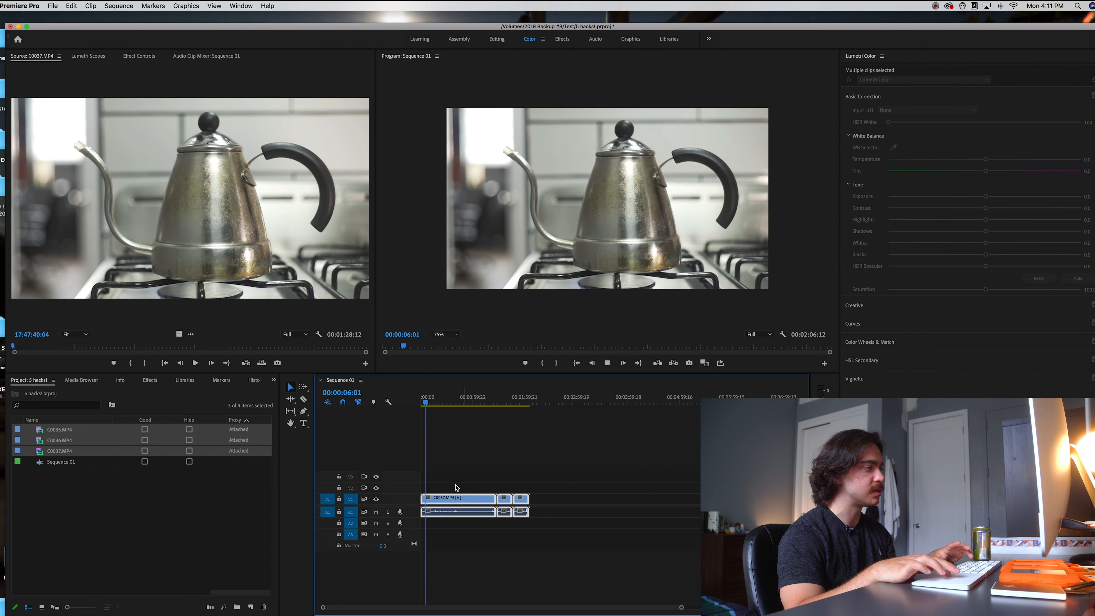
pyautogui.scroll(3, 430, 476)
pyautogui.scroll(-4, 429, 474)
# Check the Enable proxies option in the Media preferences and accept the settings.
pyautogui.click(21, 5)
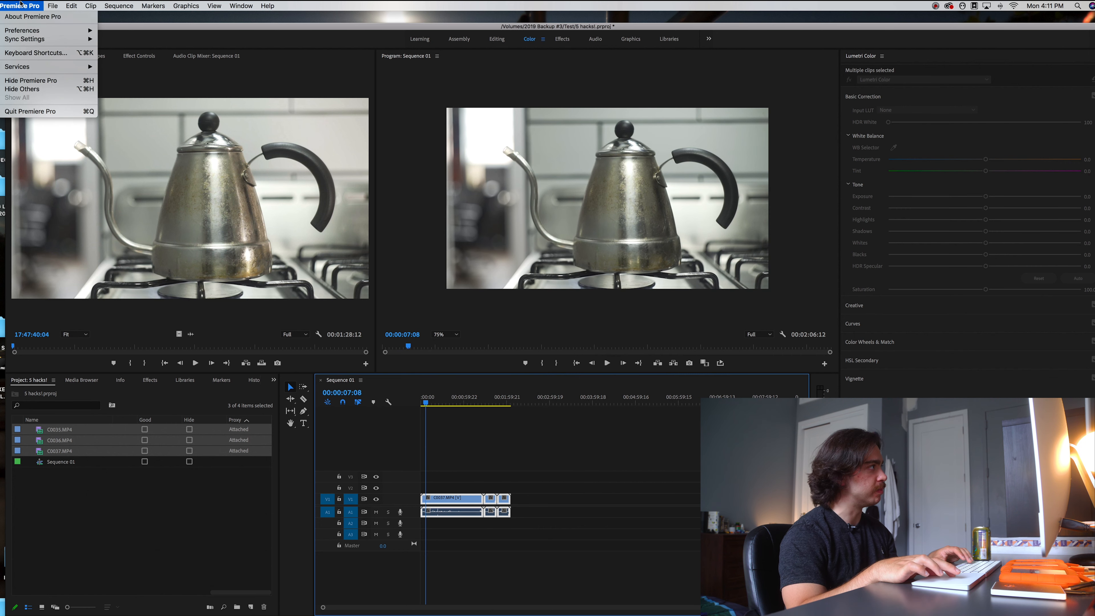
pyautogui.moveTo(37, 30)
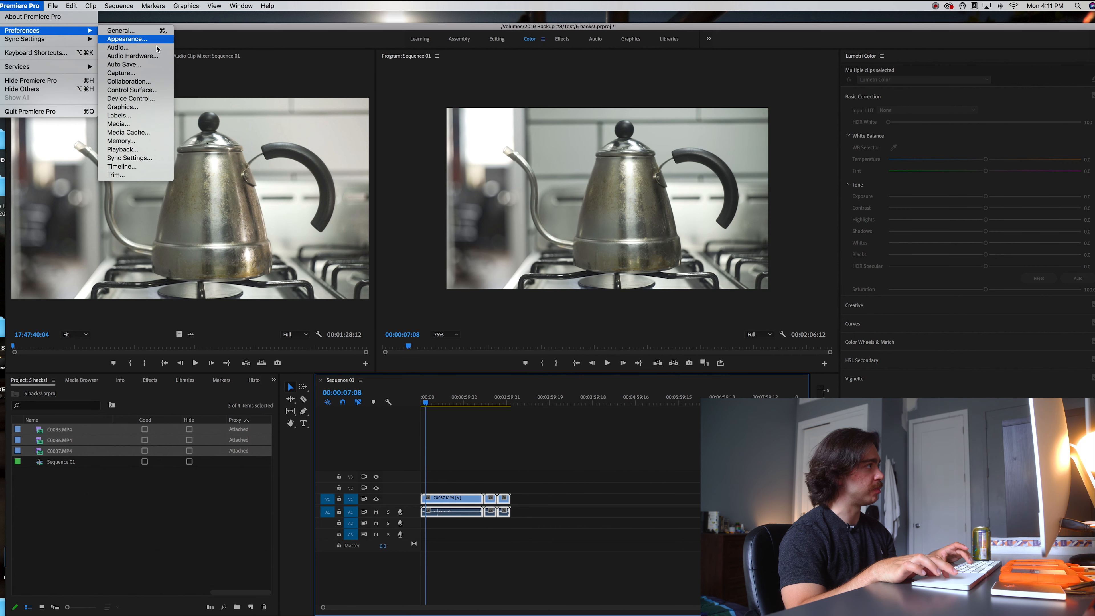
pyautogui.click(144, 126)
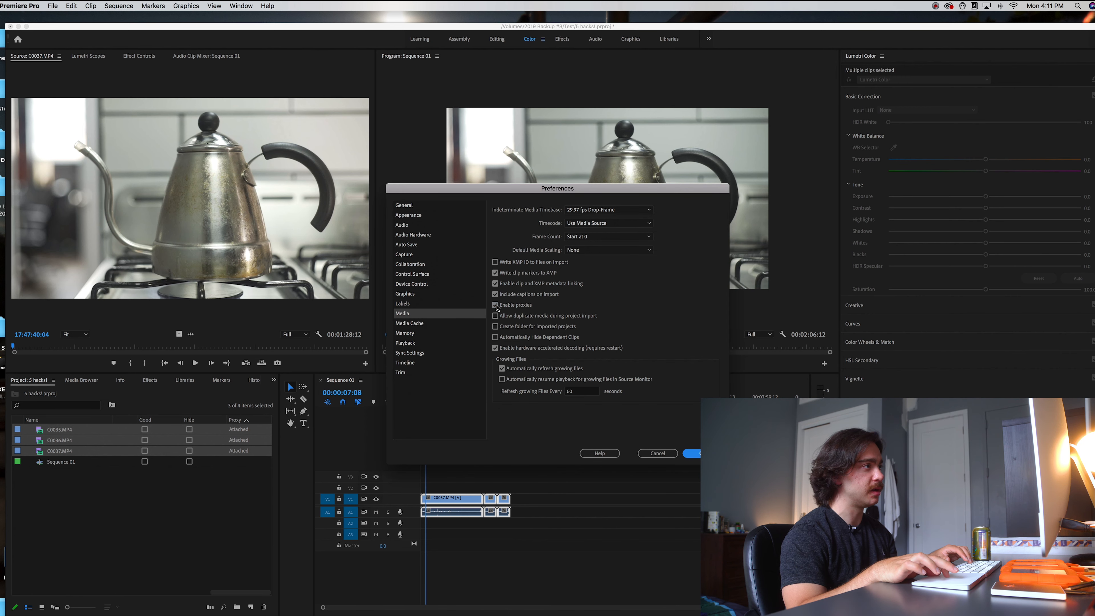
pyautogui.press('Return')
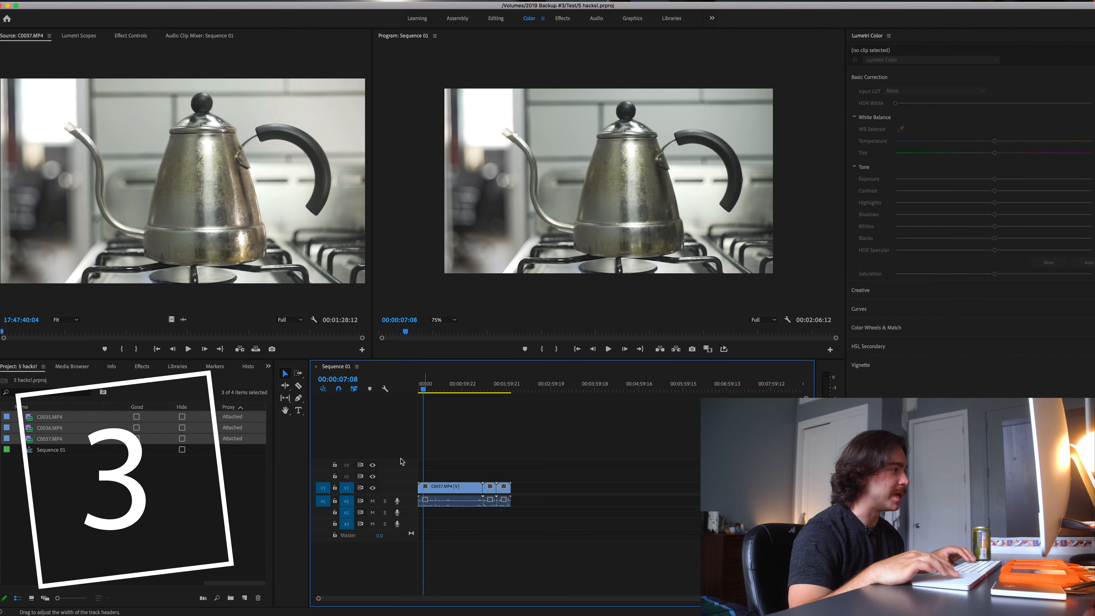
# Unlink the video and audio of the C0037.MP4 clip in Sequence 01 and check that each part selects separately.
pyautogui.press('=')
pyautogui.moveTo(438, 465); pyautogui.dragTo(498, 516)
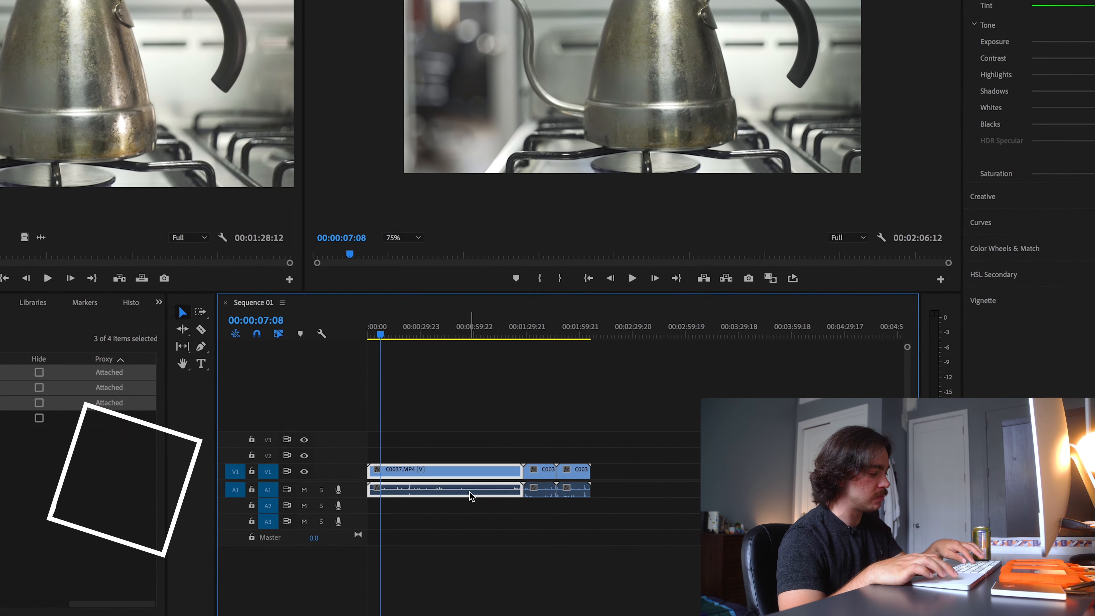
pyautogui.press('super+l')
pyautogui.click(430, 453)
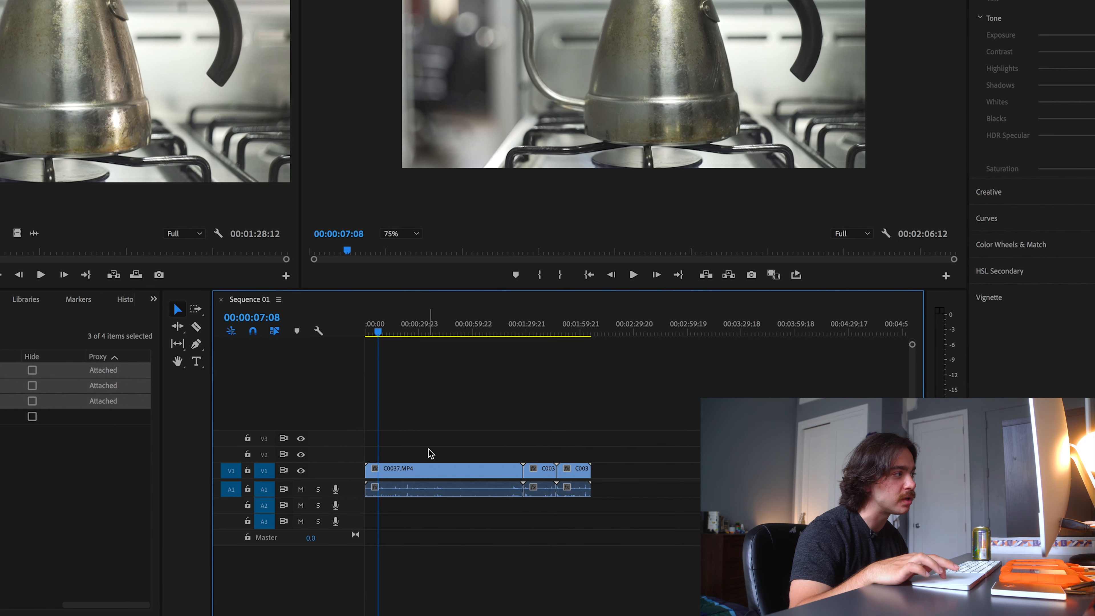
pyautogui.click(417, 470)
pyautogui.click(415, 490)
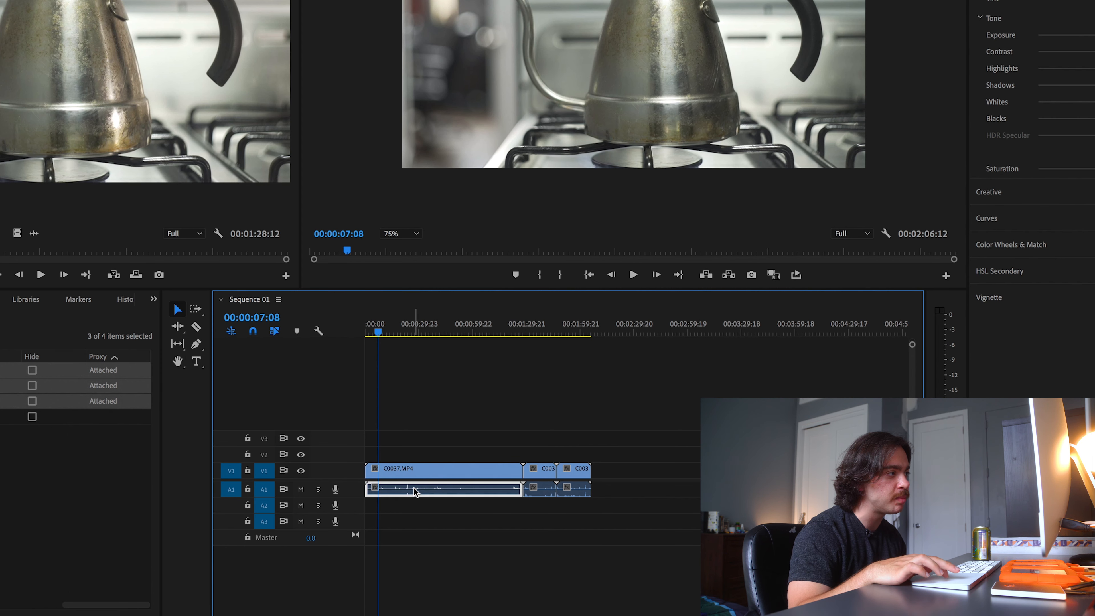
# Shift the two clips after C0037.MP4 further along the timeline and trim both ends of C0037.MP4's video only.
pyautogui.moveTo(533, 437); pyautogui.dragTo(651, 472)
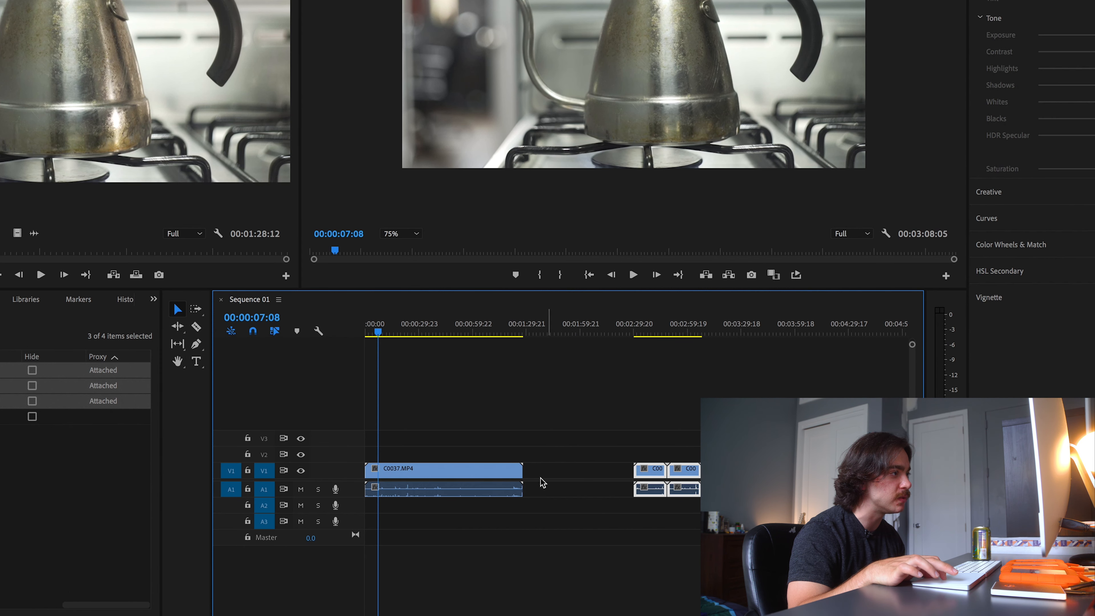
pyautogui.moveTo(521, 485); pyautogui.dragTo(573, 485)
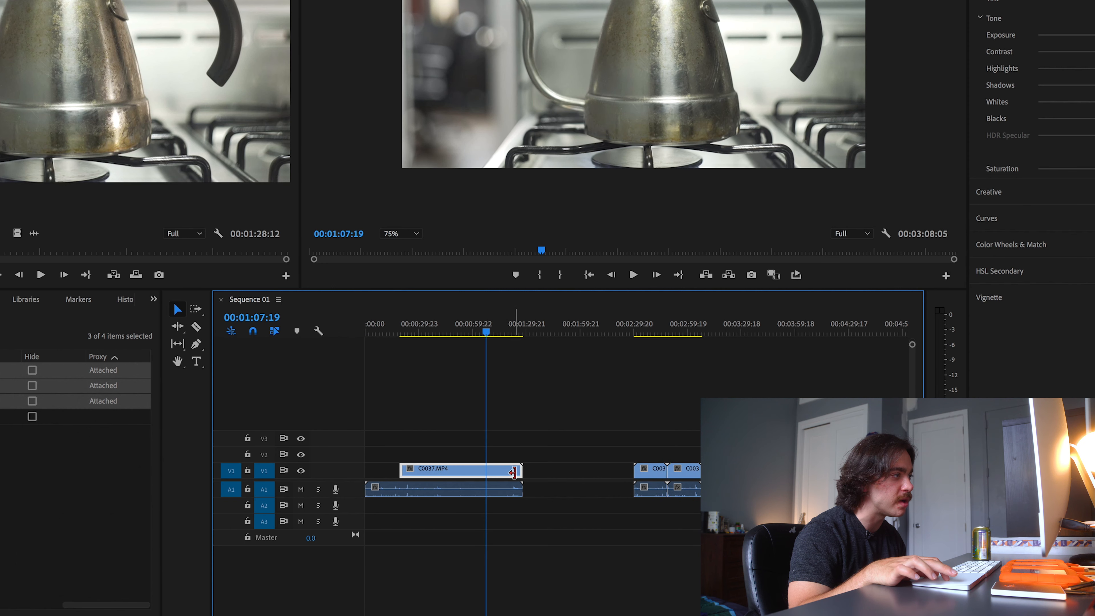
pyautogui.moveTo(520, 471); pyautogui.dragTo(493, 472)
# Move only the video of C0035.MP4 directly behind C0037.MP4's trimmed video and play across the cut.
pyautogui.click(655, 472)
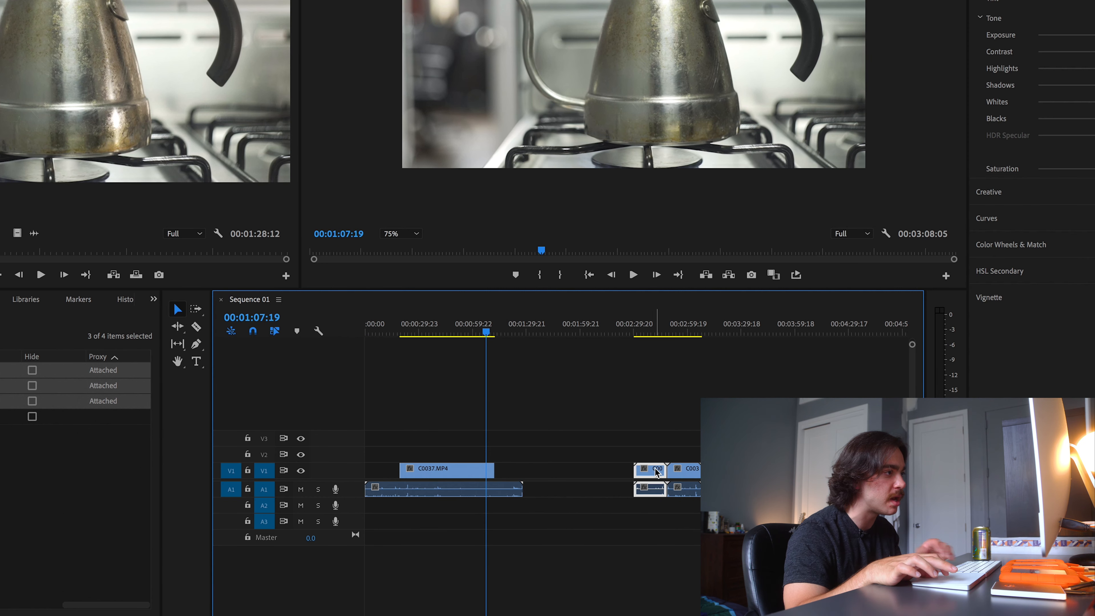
pyautogui.moveTo(656, 472); pyautogui.dragTo(515, 471)
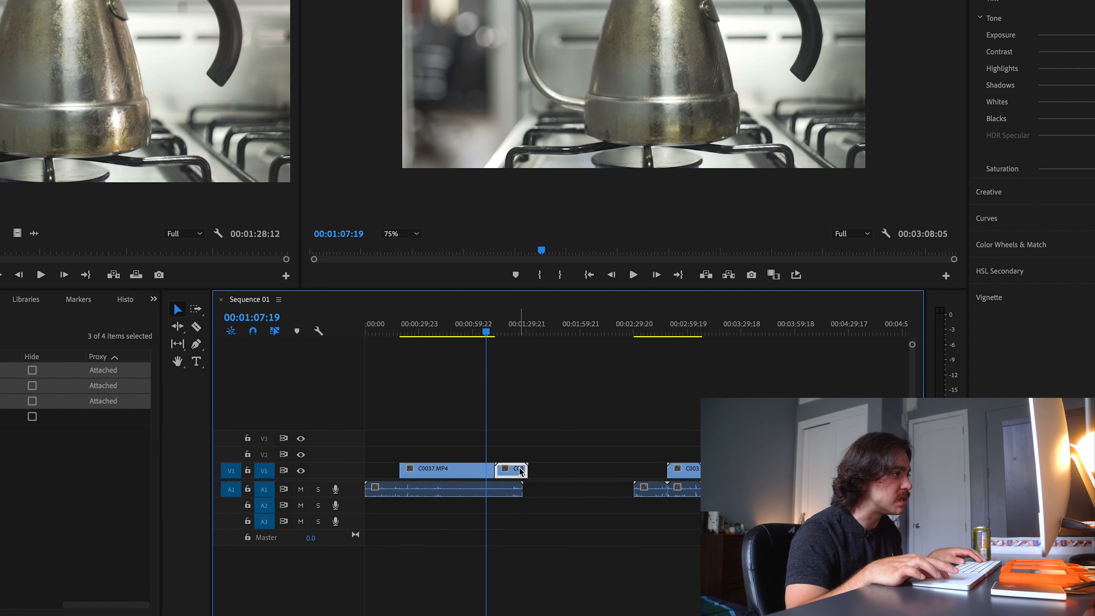
pyautogui.press('space')
pyautogui.scroll(5, 485, 435)
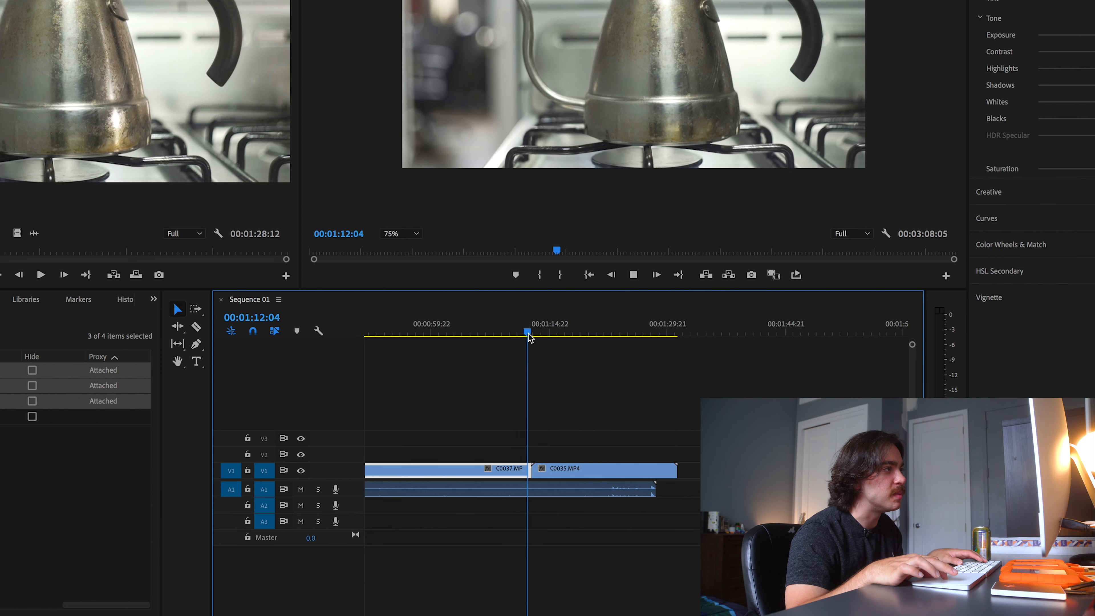
pyautogui.scroll(-5, 436, 413)
pyautogui.press('space')
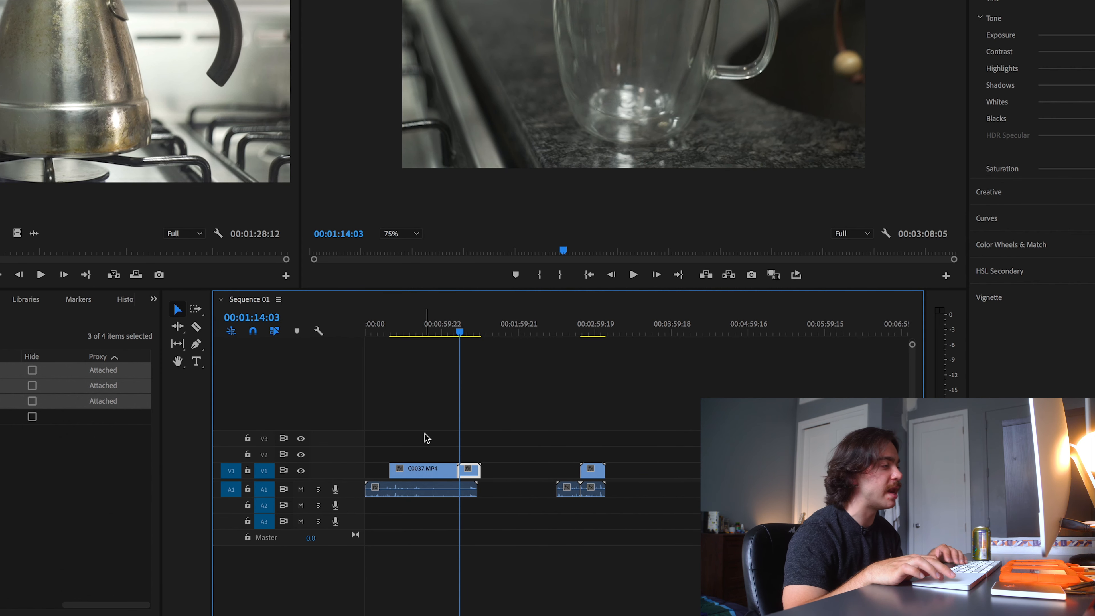
pyautogui.scroll(-2, 408, 437)
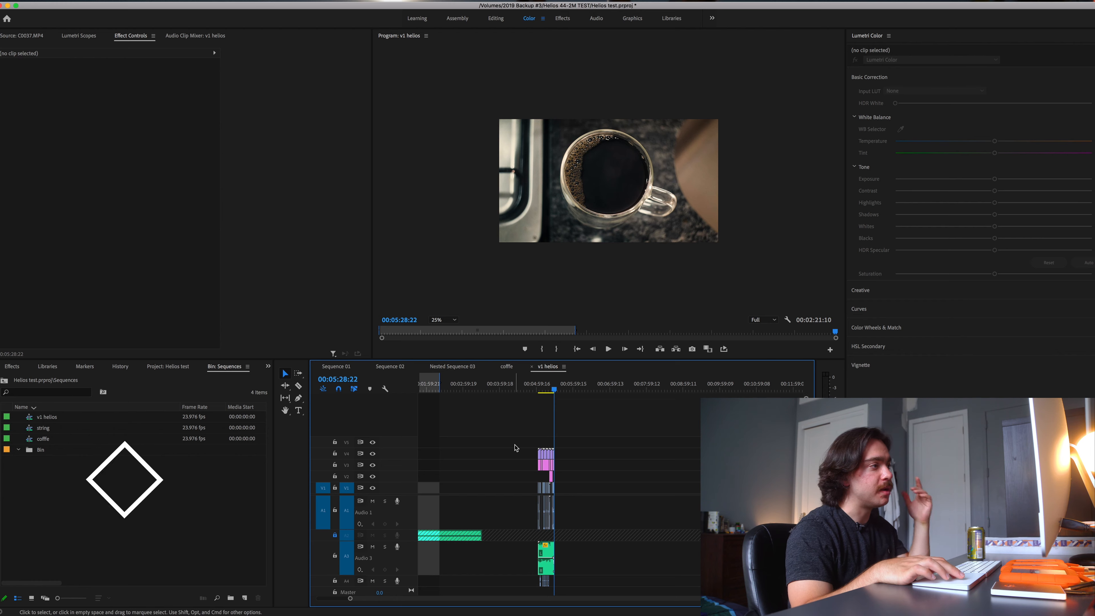
# Create a 3840 x 2160, 23.976 fps adjustment layer in the Sequences bin of the Helios test project.
pyautogui.hscroll(2, 539, 445)
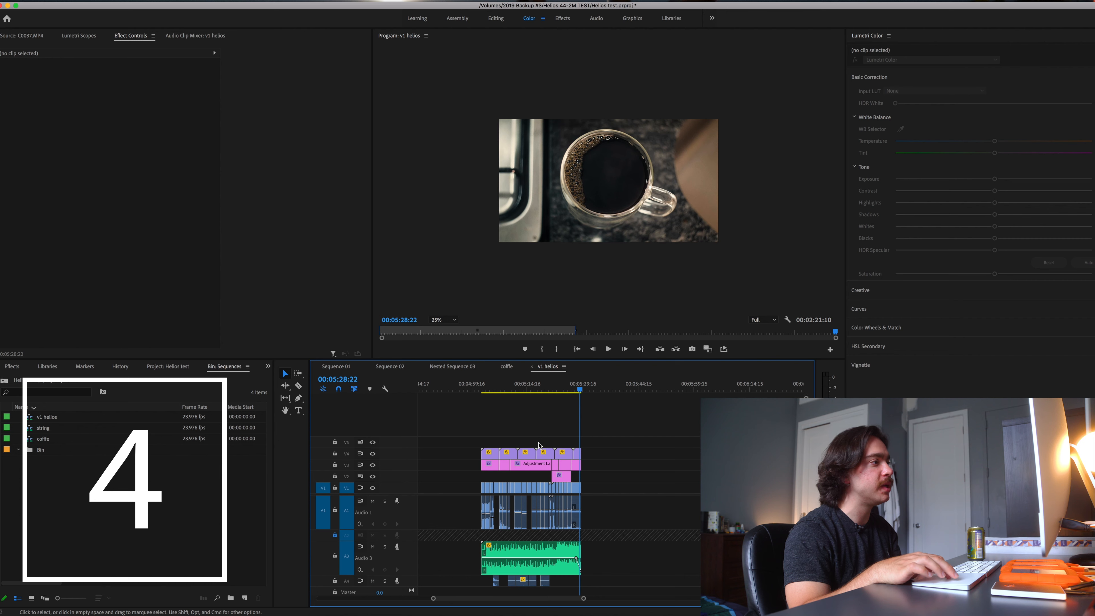
pyautogui.click(246, 597)
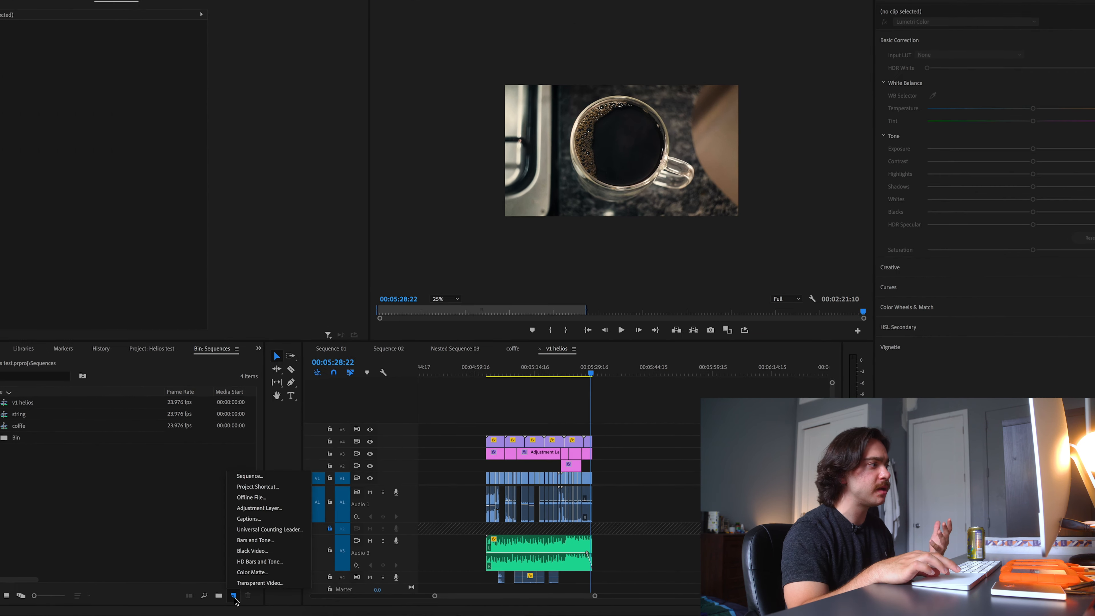
pyautogui.click(184, 583)
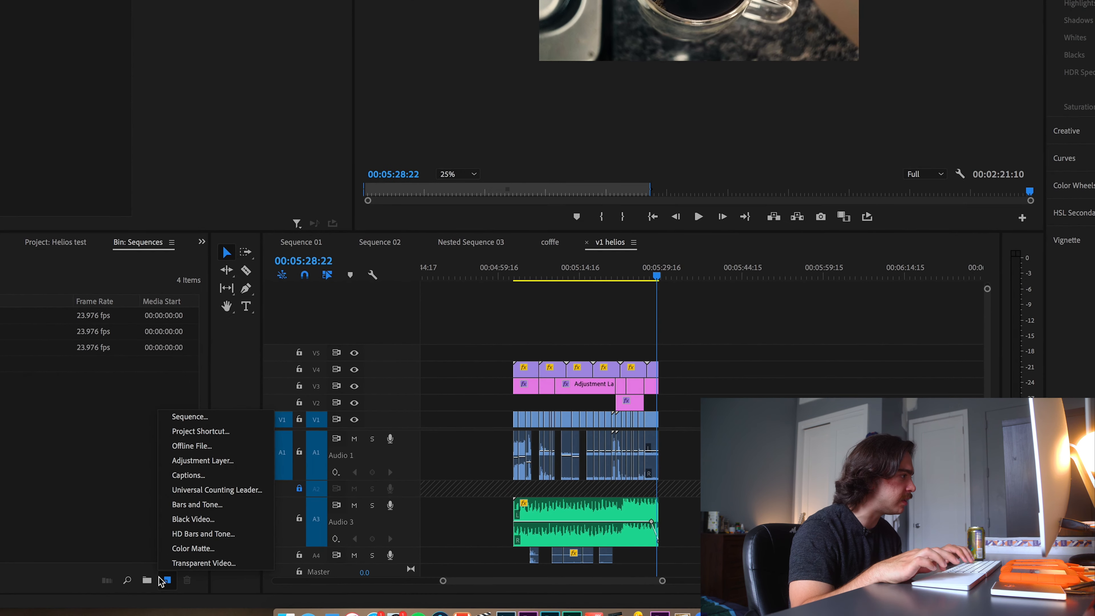
pyautogui.click(211, 466)
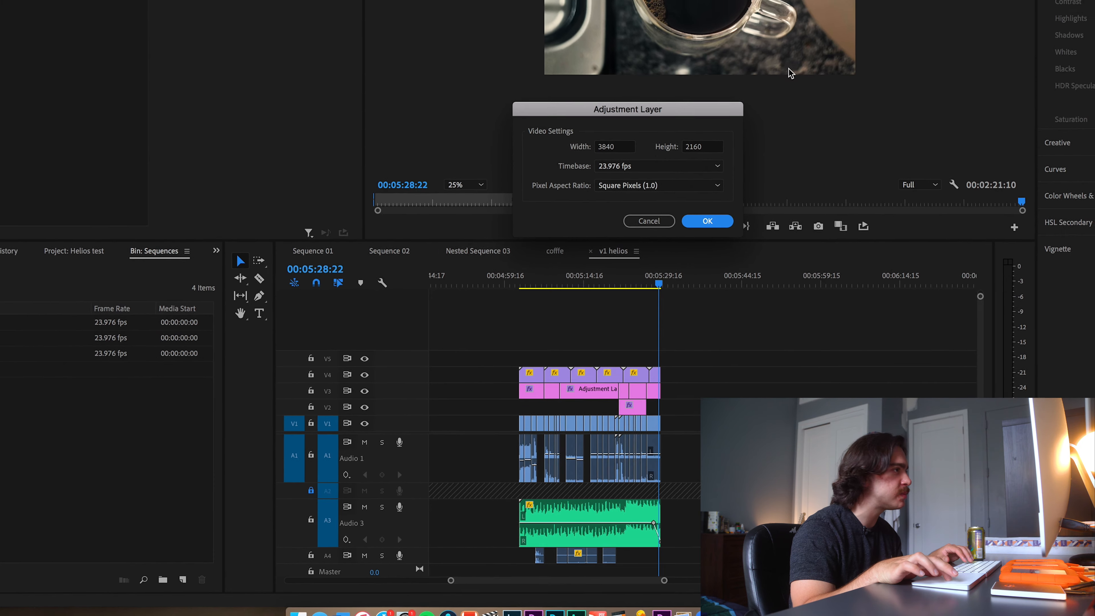
pyautogui.press('Return')
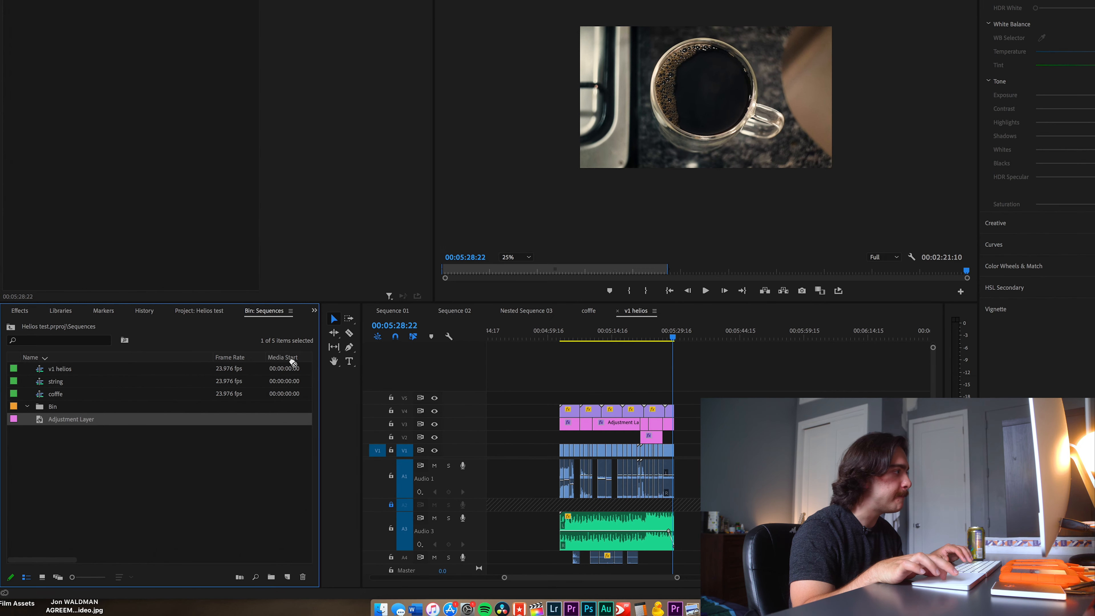
# Place the new adjustment layer on V5 of the v1 helios sequence and extend it over the whole edit.
pyautogui.moveTo(292, 364); pyautogui.dragTo(578, 396)
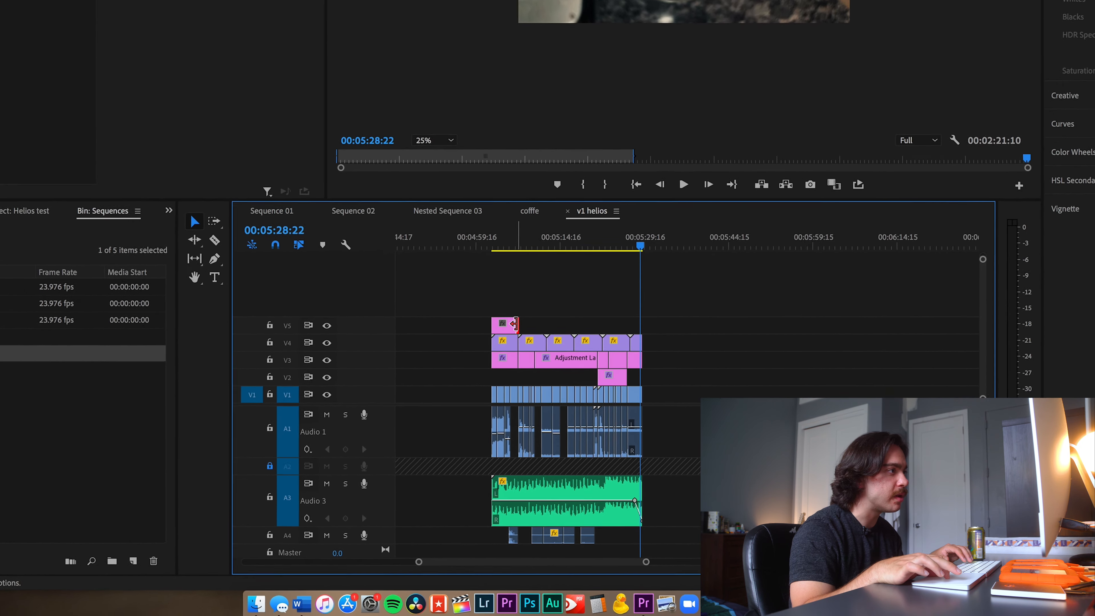
pyautogui.moveTo(514, 324); pyautogui.dragTo(640, 325)
pyautogui.scroll(3, 542, 295)
pyautogui.click(552, 256)
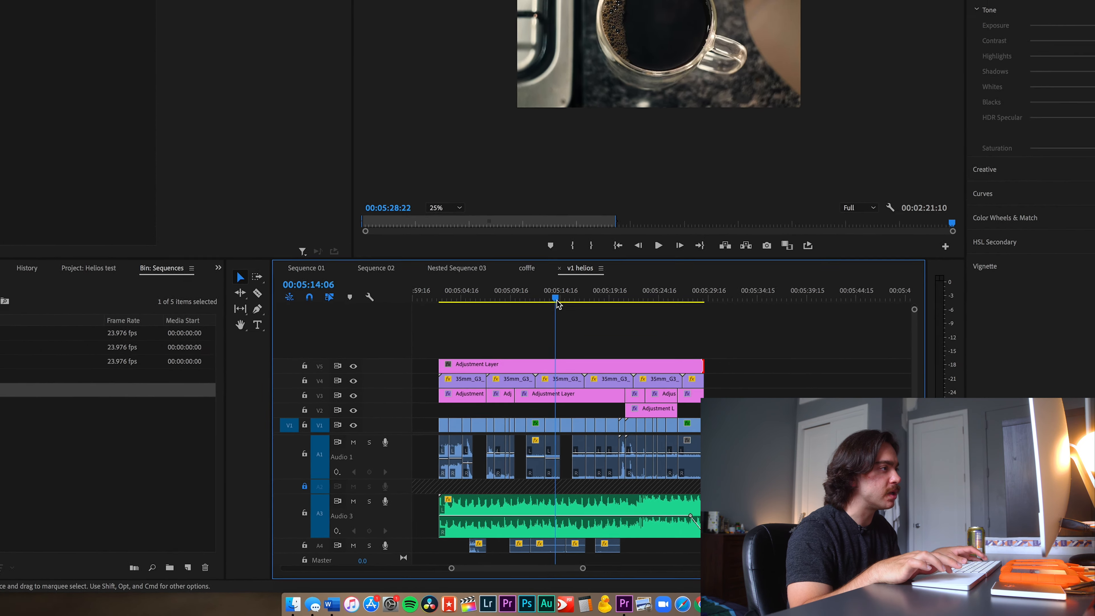
pyautogui.click(556, 330)
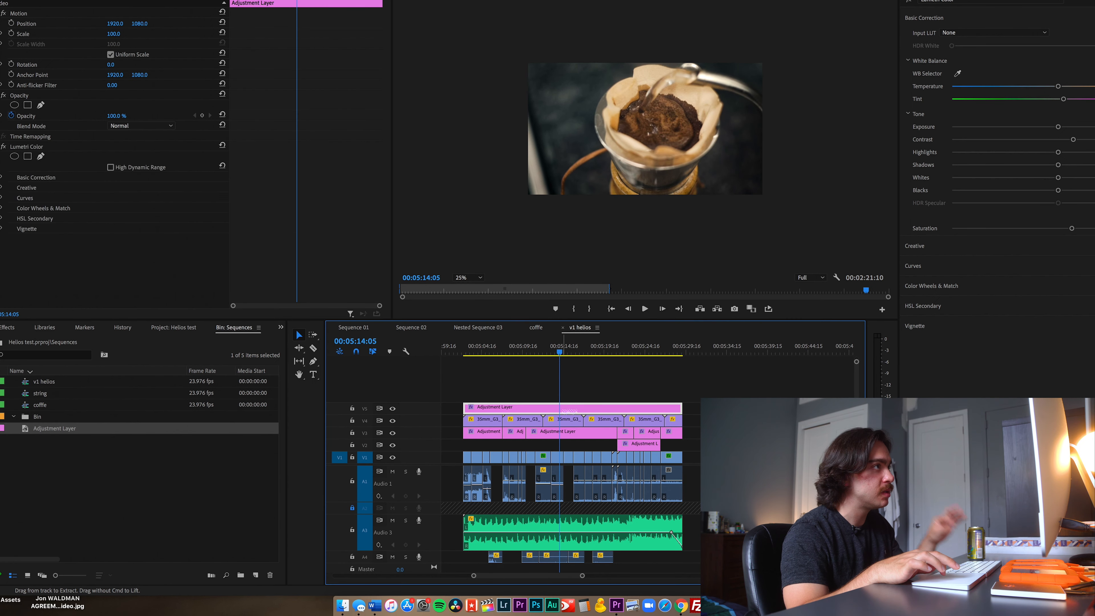
# Scrub through the v1 helios edit to review the footage beneath the adjustment layer.
pyautogui.click(496, 362)
pyautogui.moveTo(495, 355); pyautogui.dragTo(545, 356)
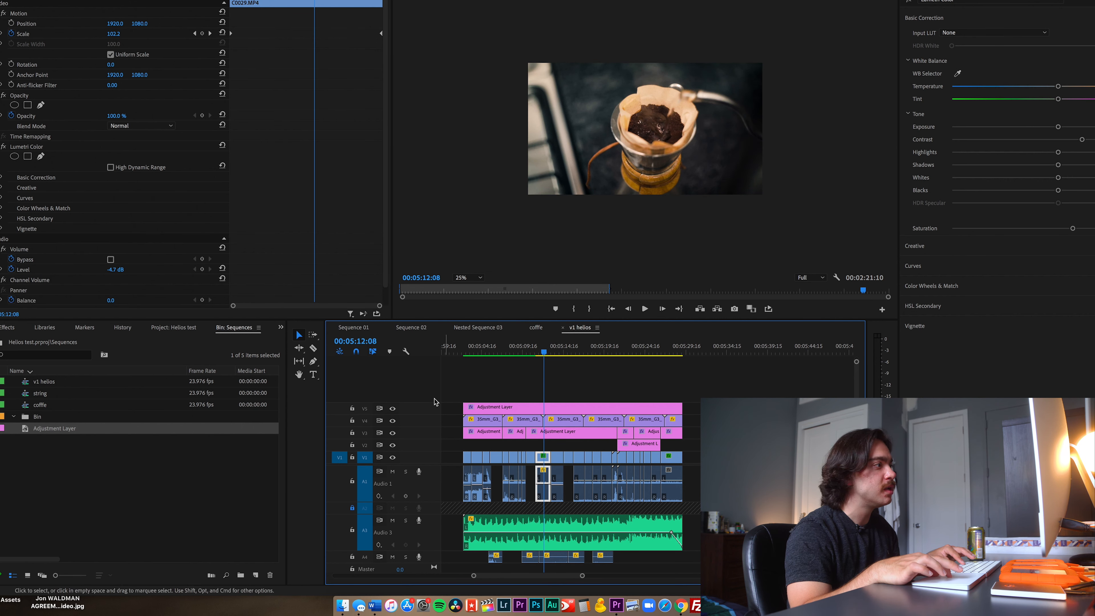
pyautogui.click(621, 349)
pyautogui.press('-')
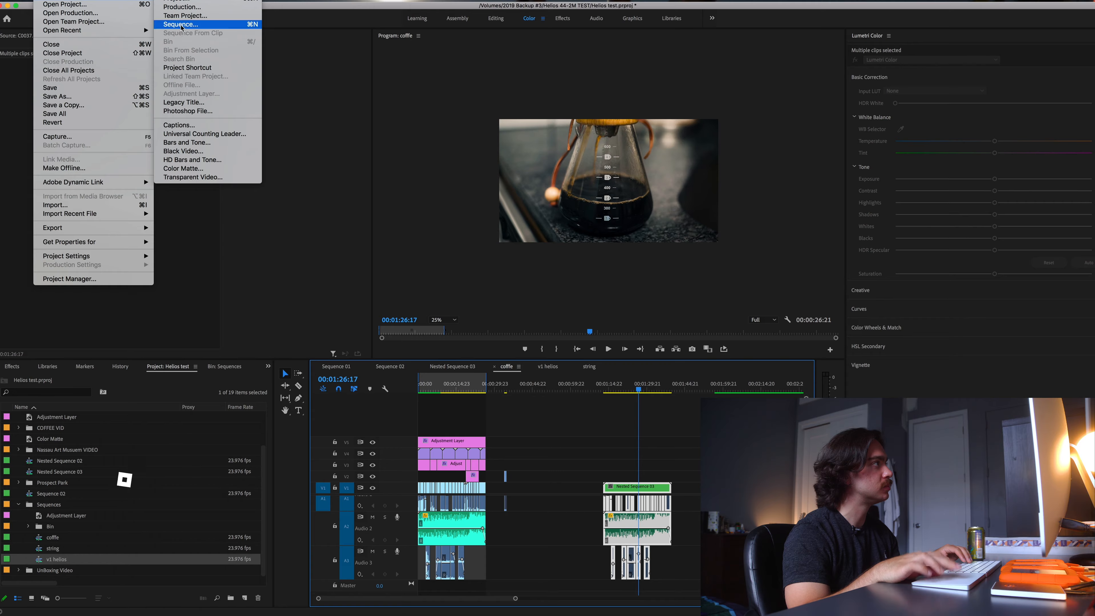
# Create a square 1080 x 1080 sequence at 23.976 fps named Sequence 04.
pyautogui.click(181, 25)
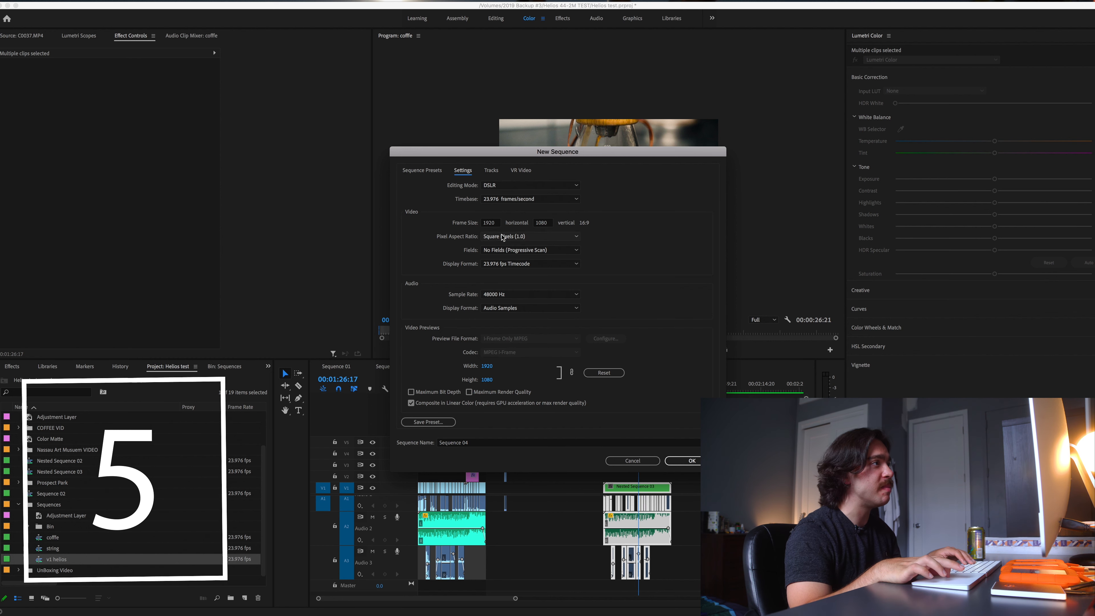
pyautogui.doubleClick(496, 223)
pyautogui.write('101')
pyautogui.press('BackSpace')
pyautogui.write('80')
pyautogui.press('Return')
# Paste the copied Nested Sequence 03 edit into Sequence 04 and scale it to frame size.
pyautogui.press('super+v')
pyautogui.press('=')
pyautogui.click(432, 391)
pyautogui.press('=')
pyautogui.press('=')
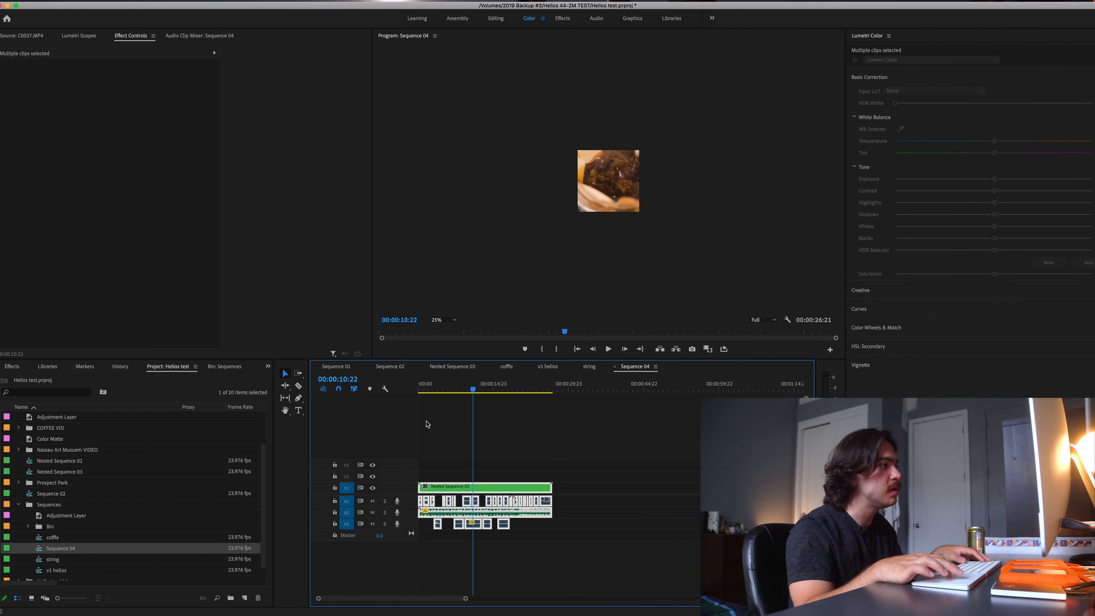
pyautogui.rightClick(436, 496)
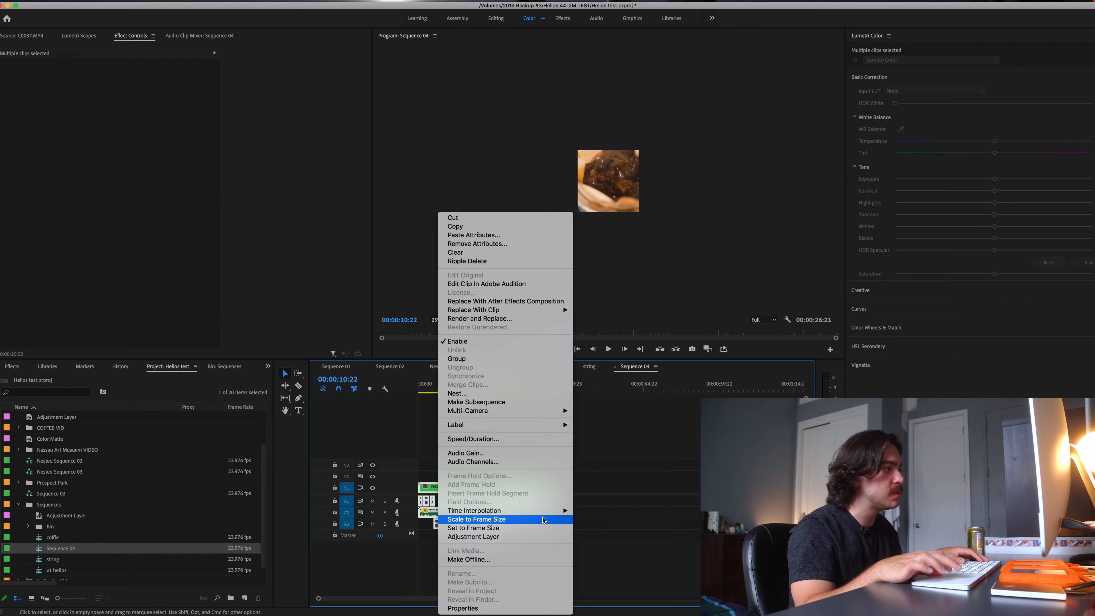
pyautogui.click(543, 521)
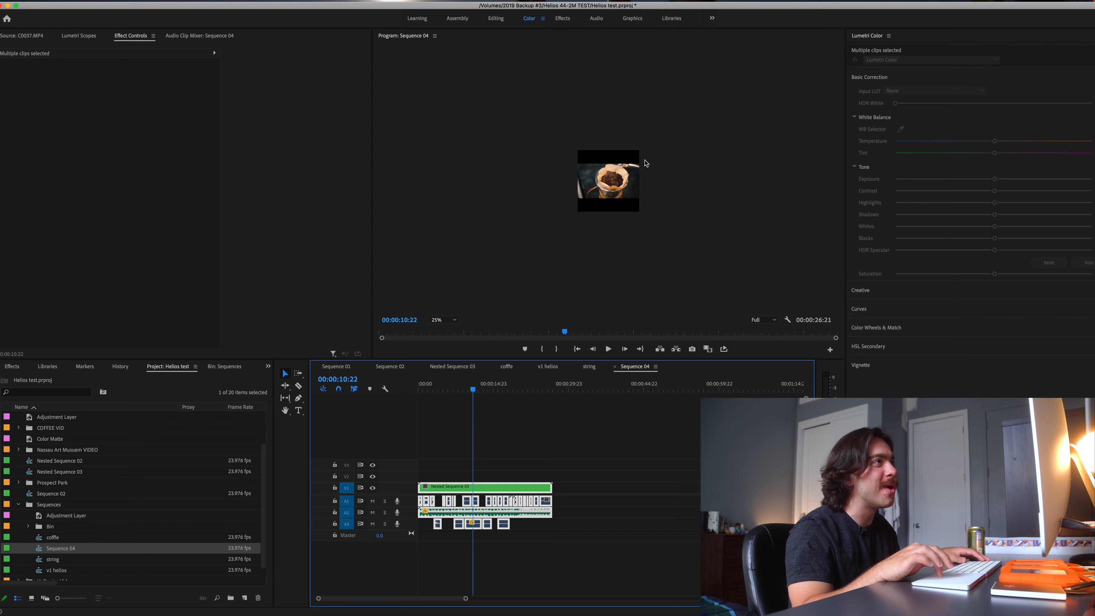
# Move Nested Sequence 03 up to V2 and create a white (FFFFFF) 1080 x 1080 color matte at 23.976 fps.
pyautogui.moveTo(460, 486); pyautogui.dragTo(459, 480)
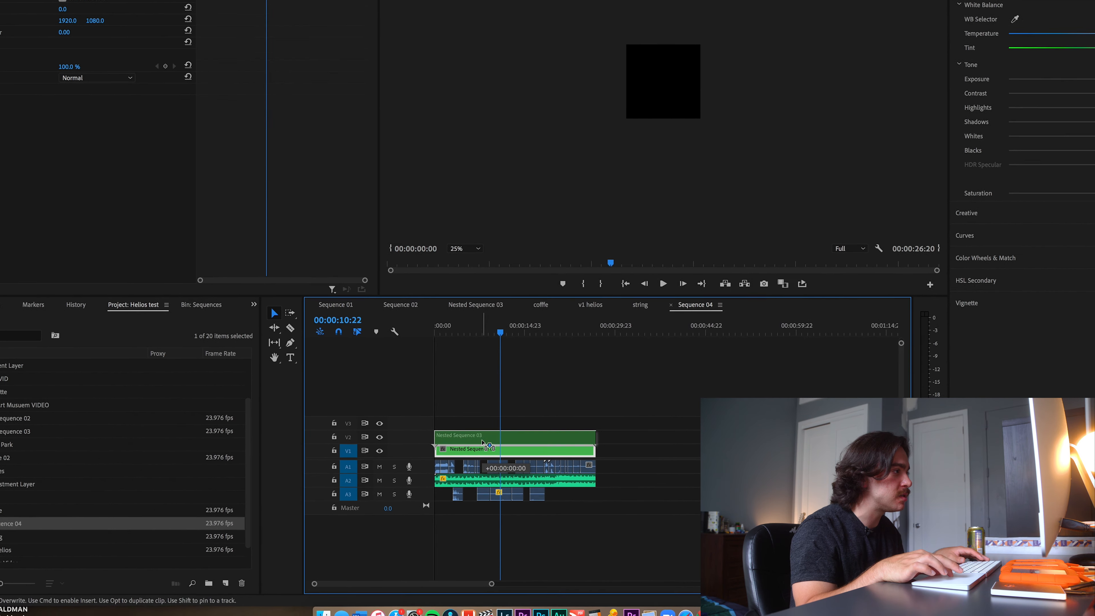
pyautogui.moveTo(481, 442); pyautogui.dragTo(482, 440)
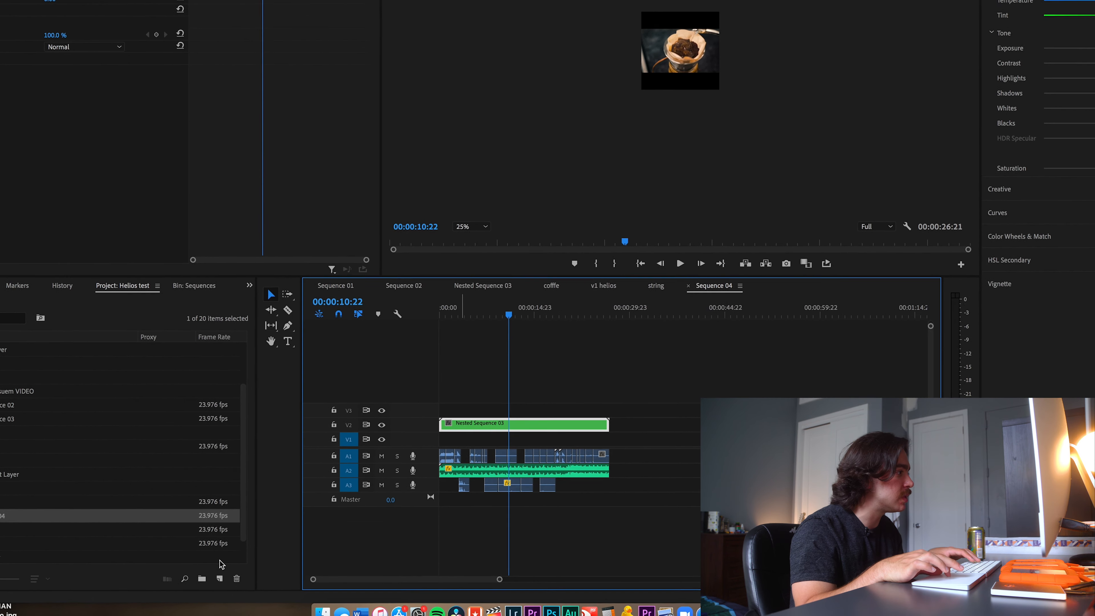
pyautogui.click(225, 583)
pyautogui.click(228, 553)
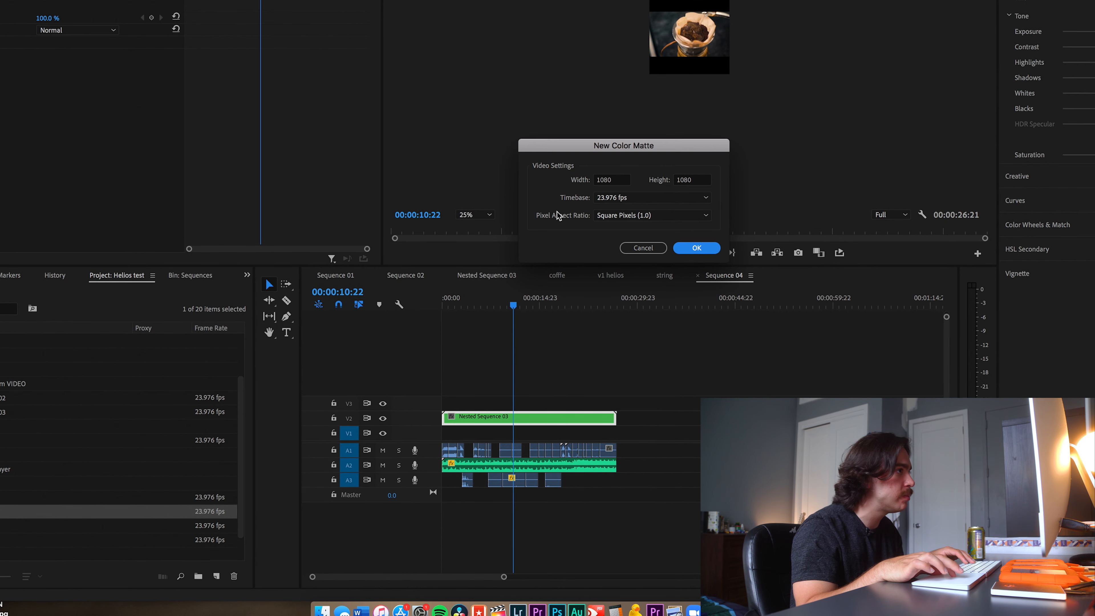
pyautogui.click(696, 248)
pyautogui.moveTo(905, 178); pyautogui.dragTo(744, 240)
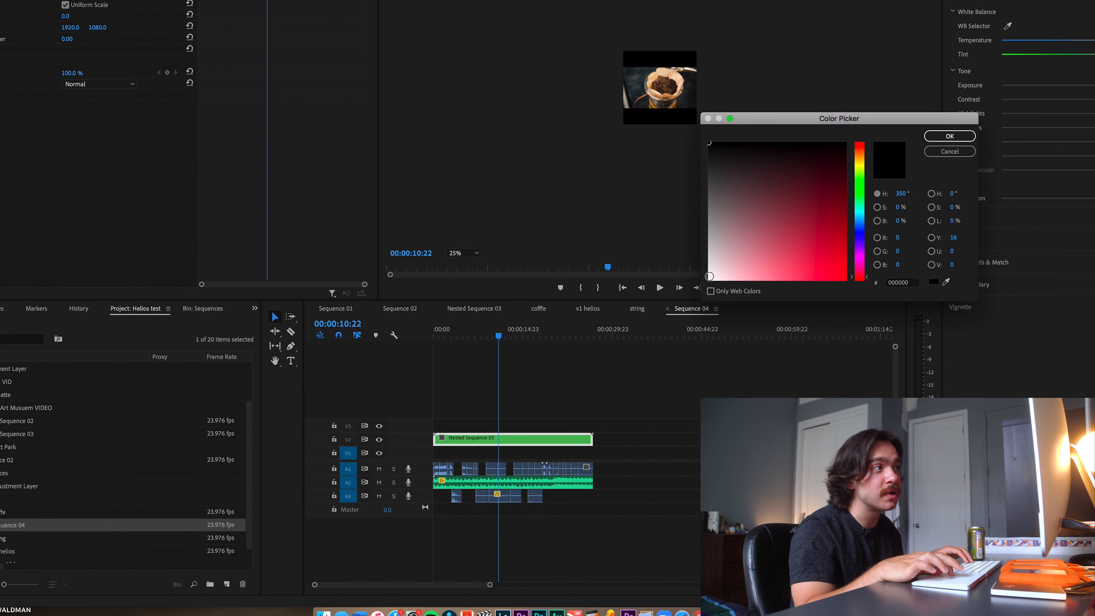
pyautogui.click(709, 276)
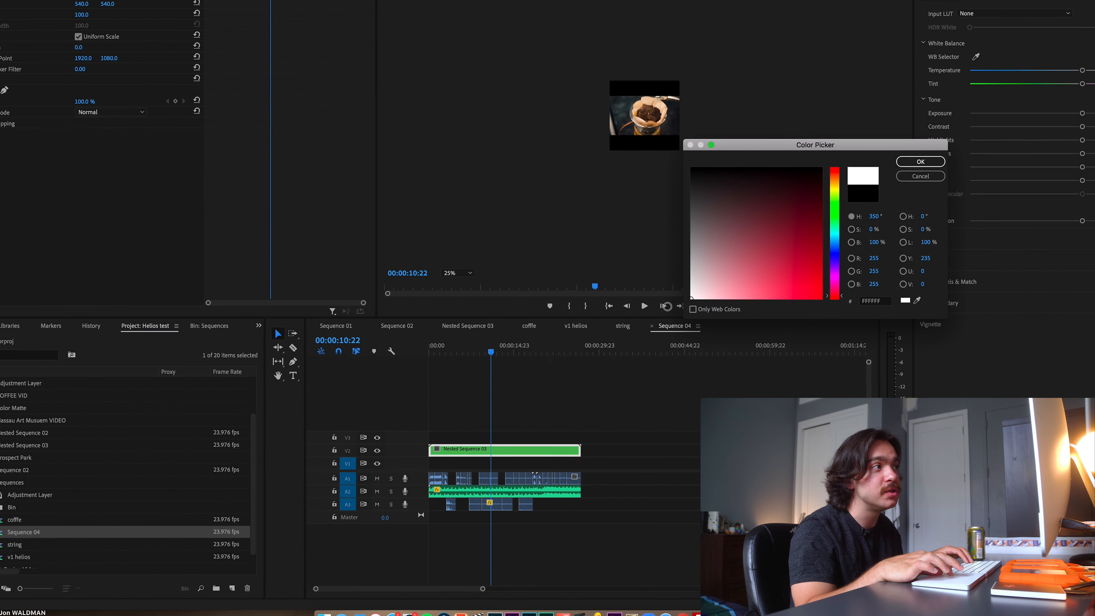
pyautogui.click(949, 136)
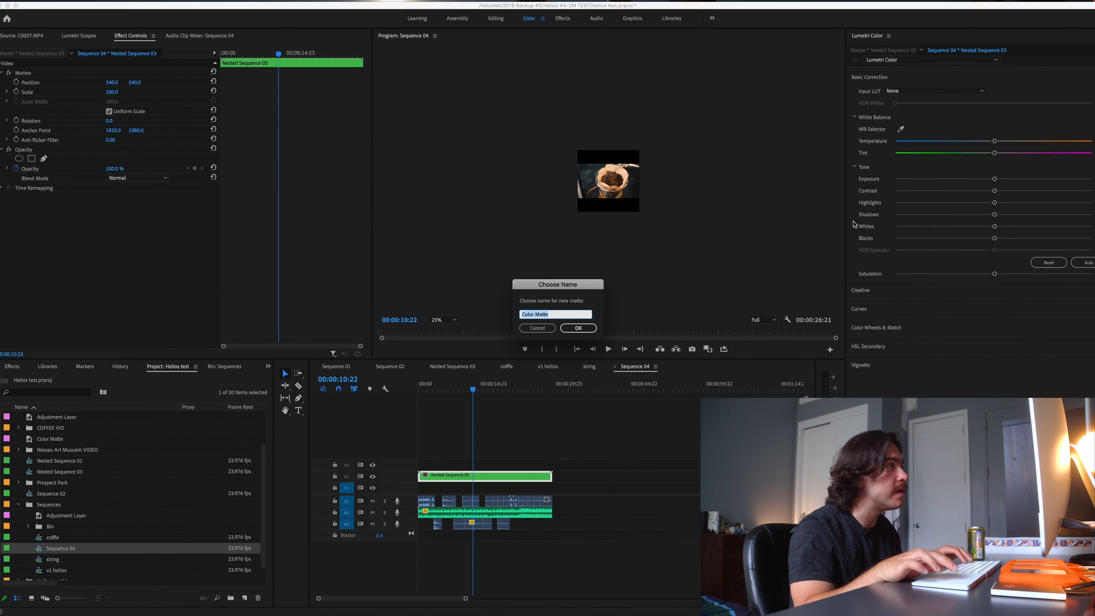
pyautogui.click(590, 327)
# Place the Color Matte on V1 under the full length of Nested Sequence 03 and preview the result full screen.
pyautogui.moveTo(51, 550); pyautogui.dragTo(553, 486)
pyautogui.hotkey('ctrl', '`')
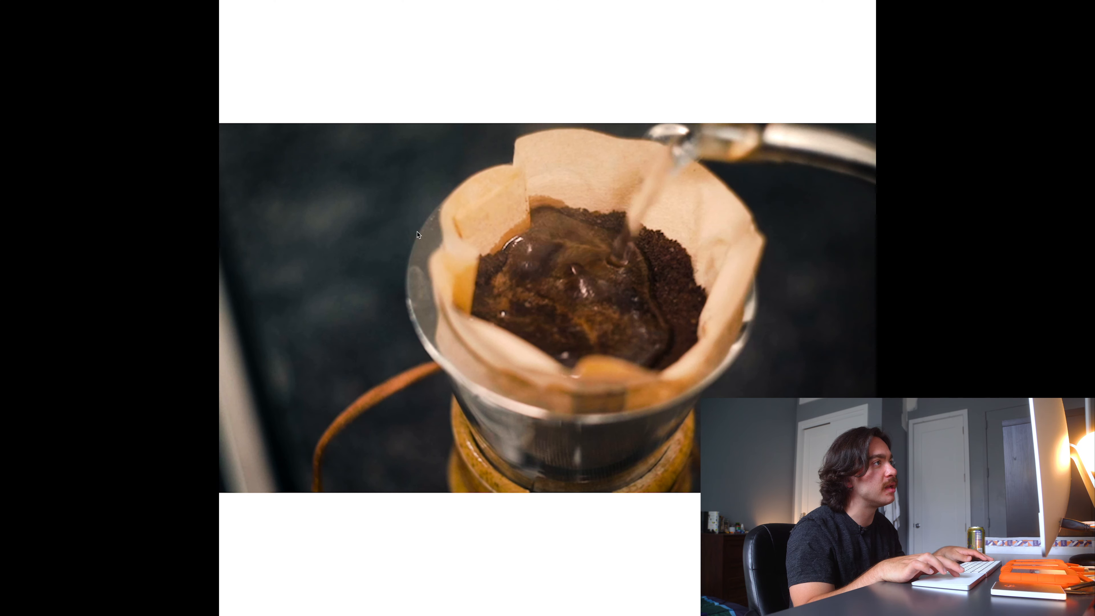
pyautogui.hotkey('ctrl', '`')
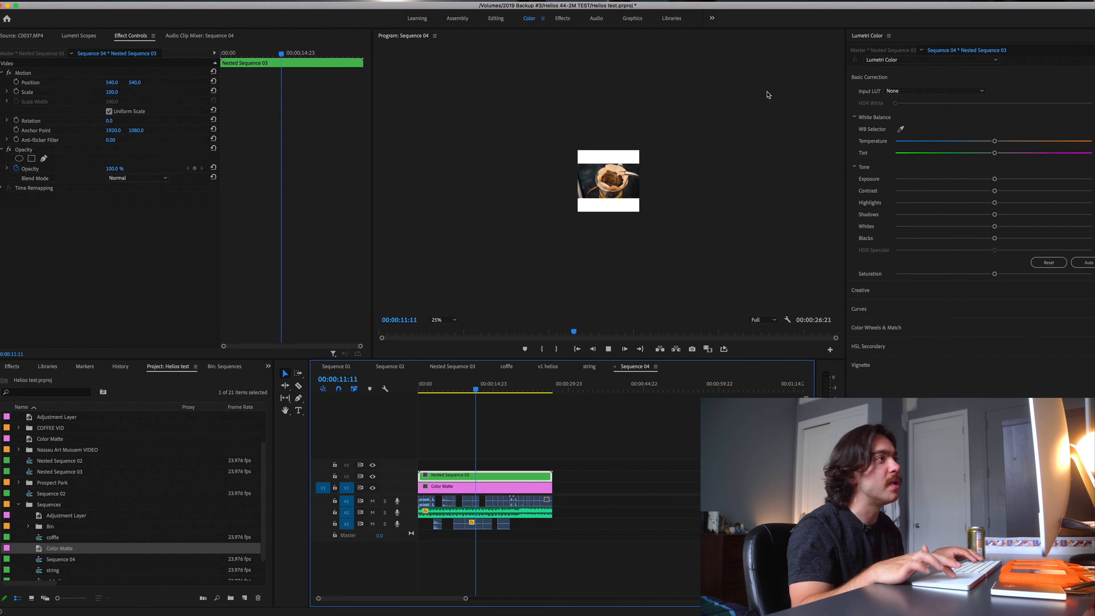
pyautogui.scroll(1, 654, 154)
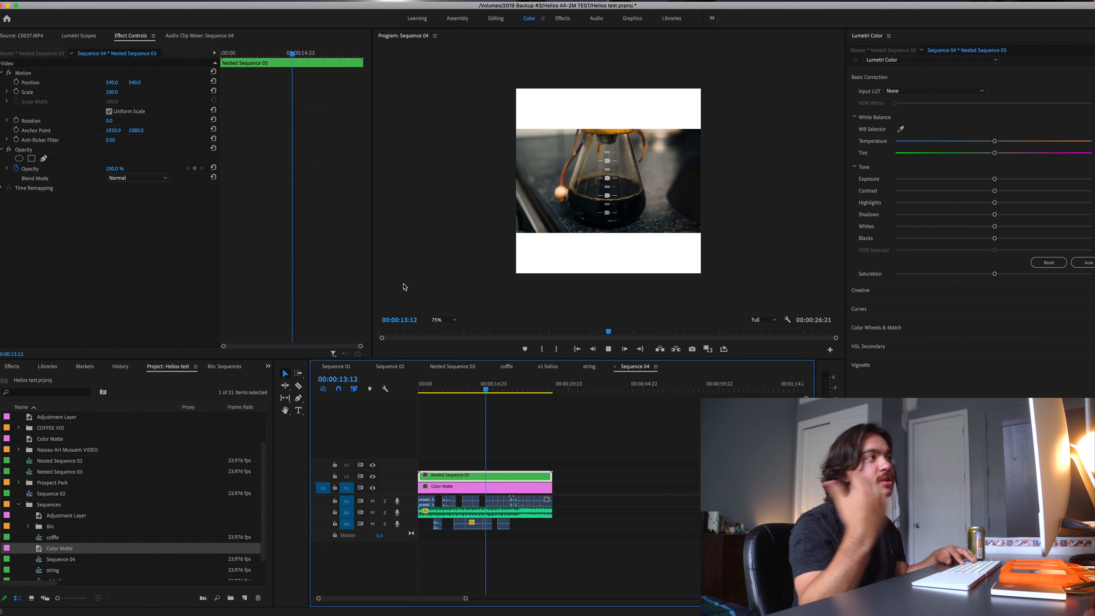